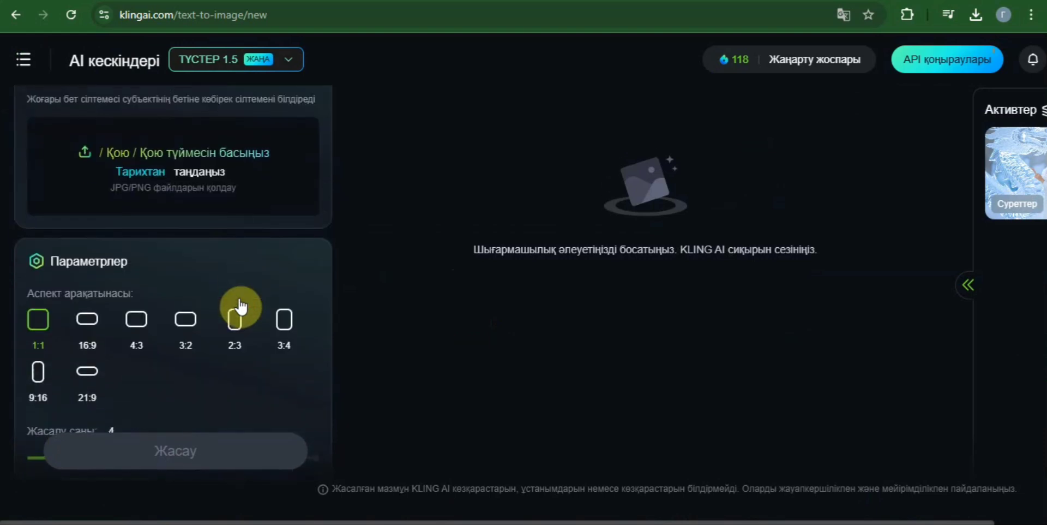
Step: Review the text-to-image prompt and parameter settings, and refresh the suggested prompt hints
scroll(243, 311, down, 1)
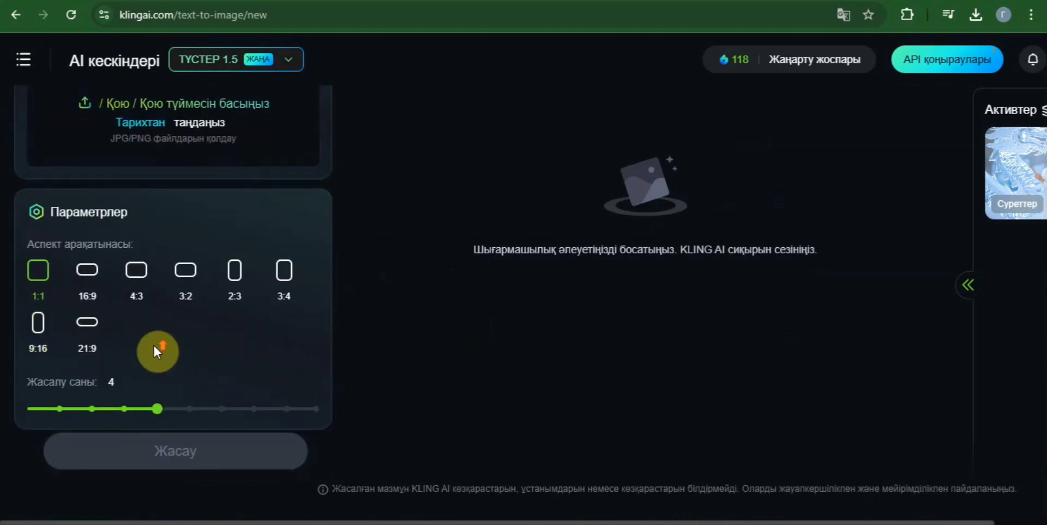
scroll(154, 345, up, 4)
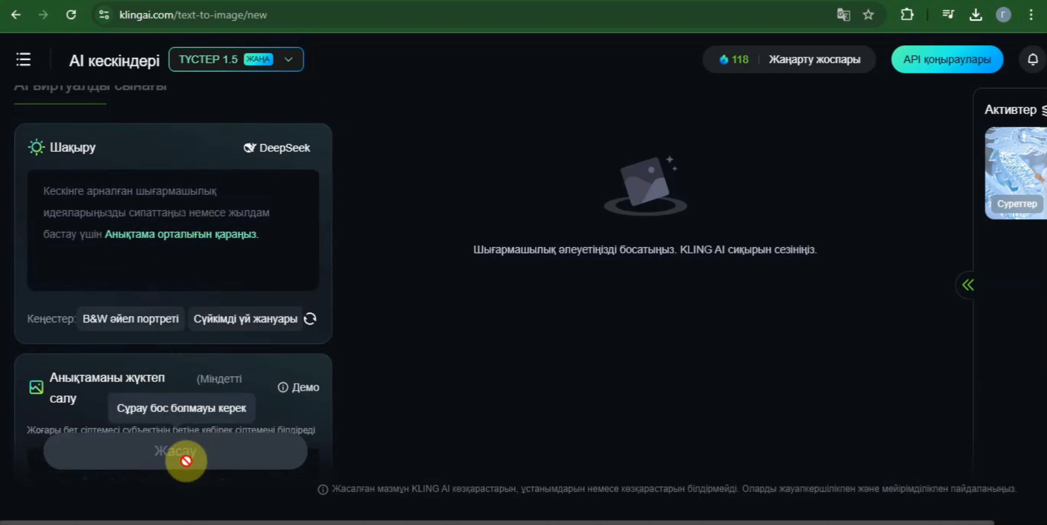
scroll(140, 283, up, 1)
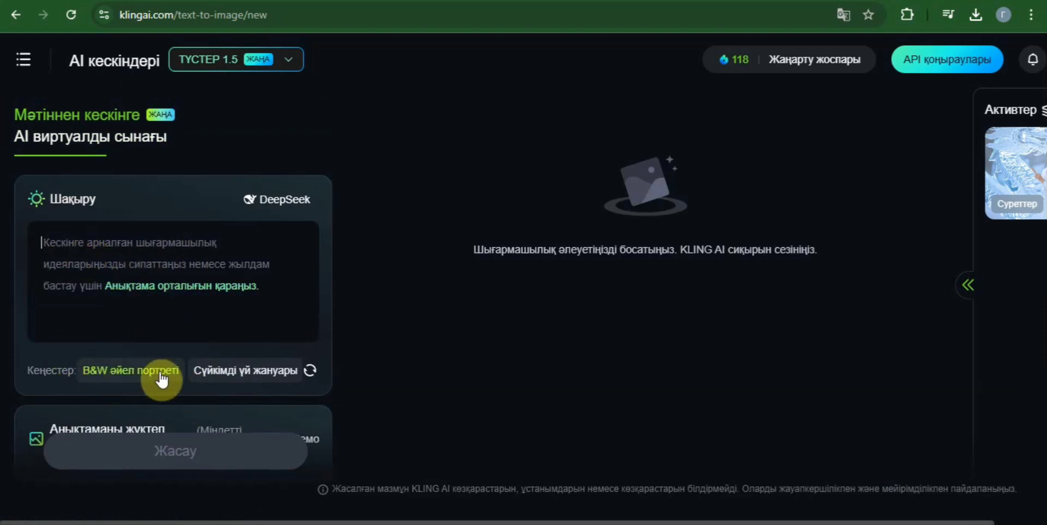
click(308, 375)
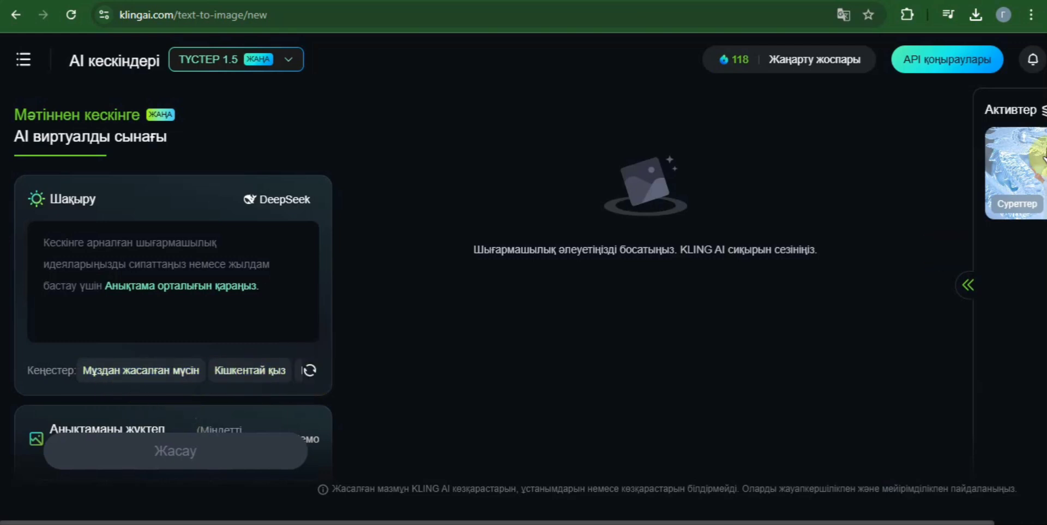
Step: Open the earlier ice dragon creation from the assets and view its four images enlarged one after another
click(1009, 180)
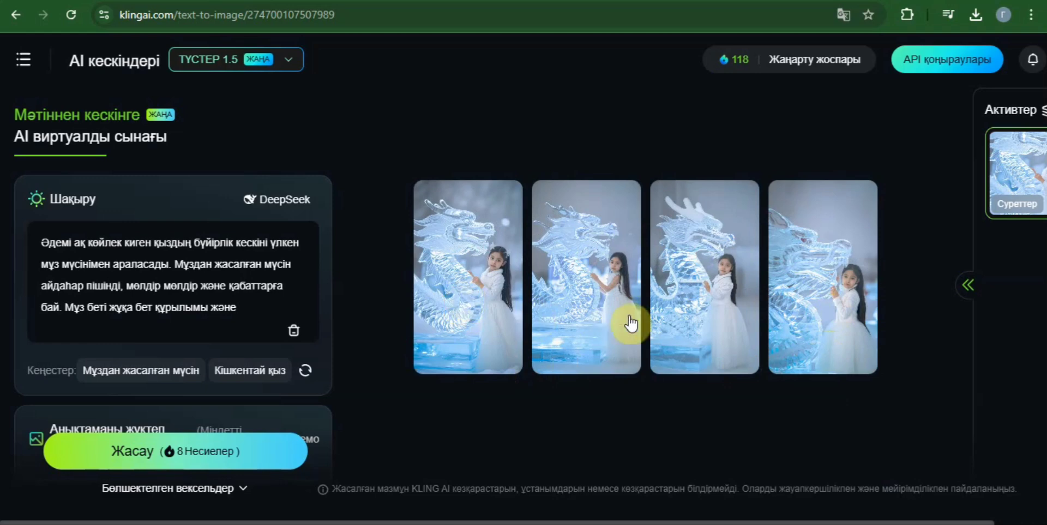
click(464, 279)
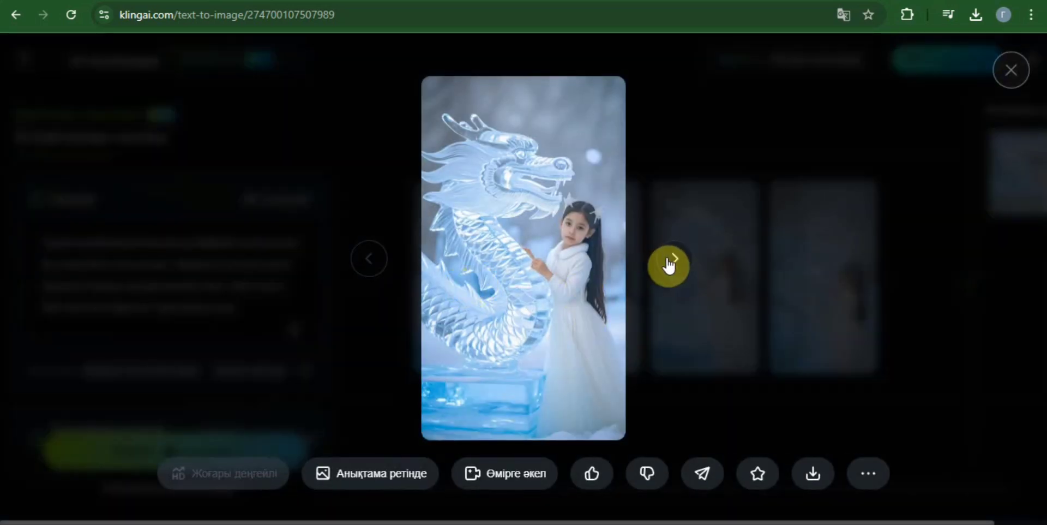
click(669, 265)
click(669, 266)
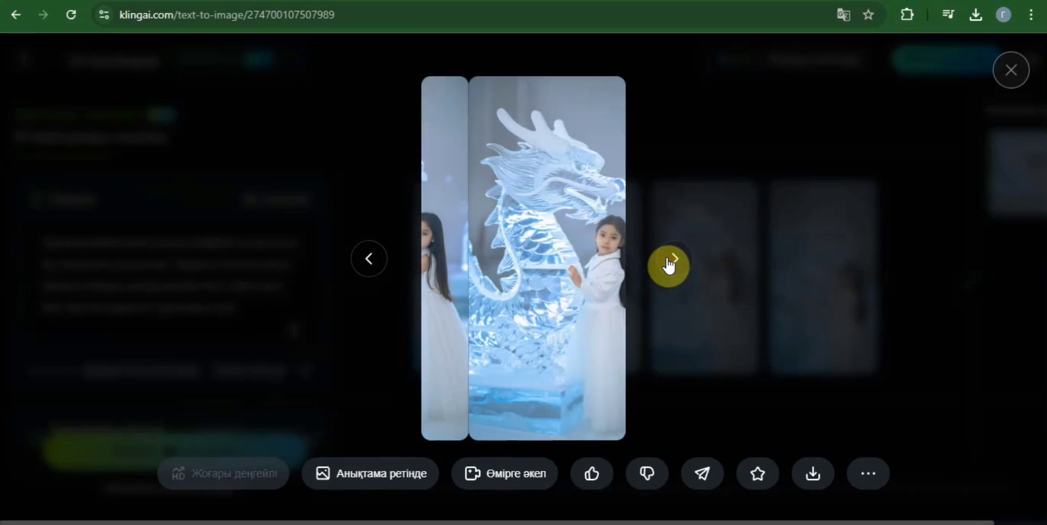
click(669, 266)
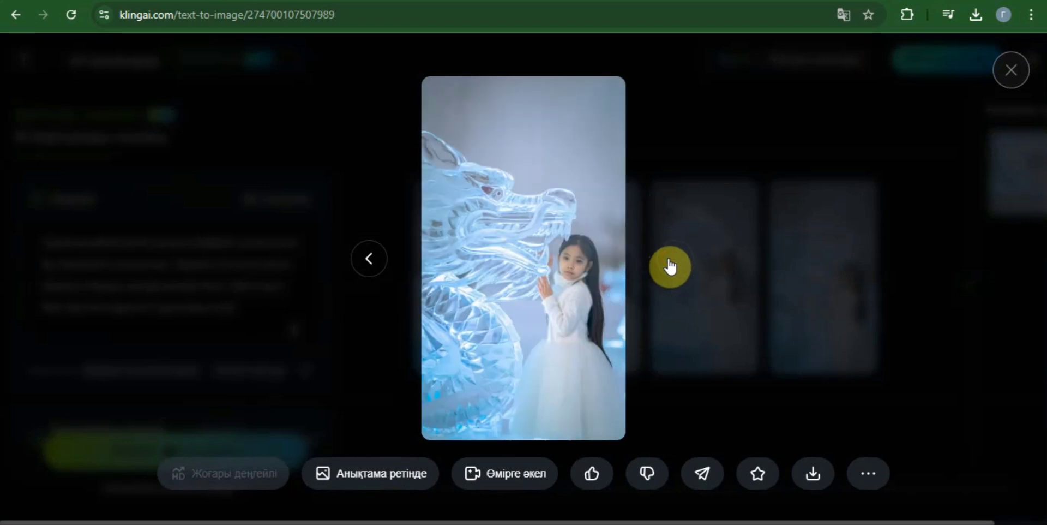
click(1010, 72)
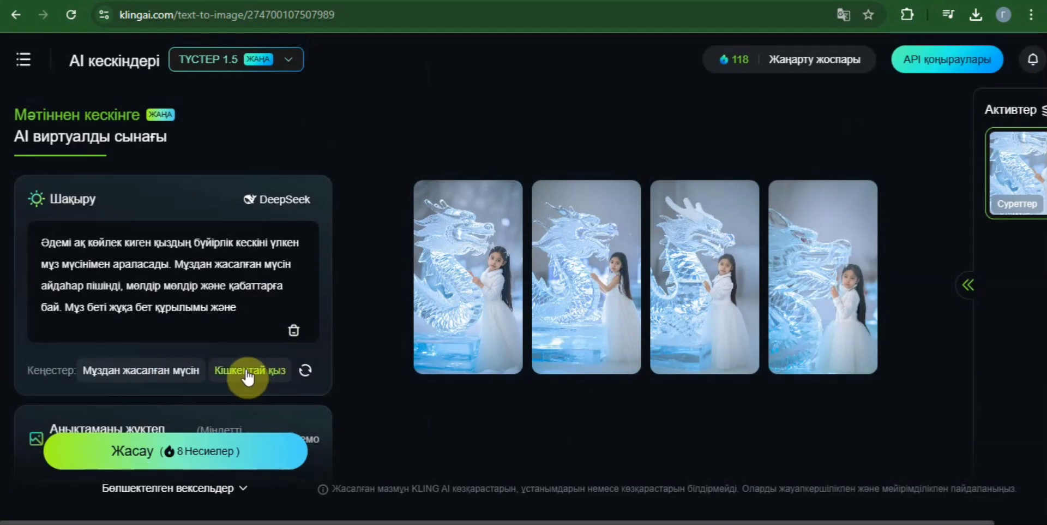
Step: Try the suggested prompts for a little girl (Кішкентай қыз), Wolf Princess and succulent plants
click(277, 375)
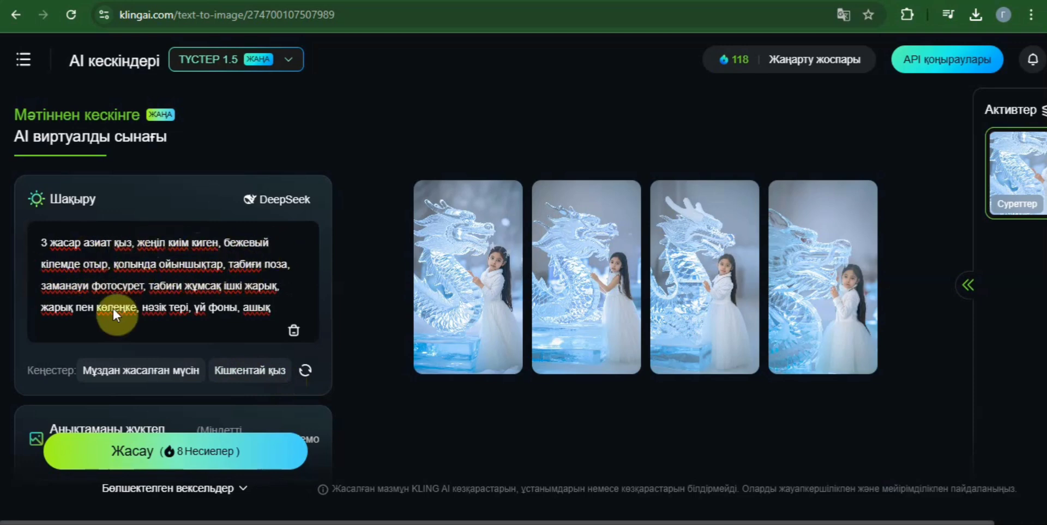
click(304, 371)
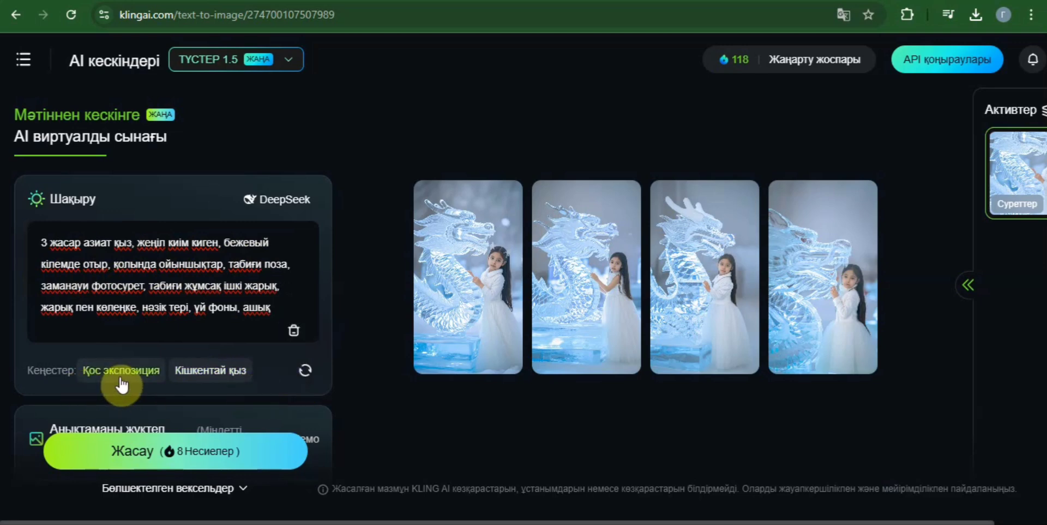
click(308, 374)
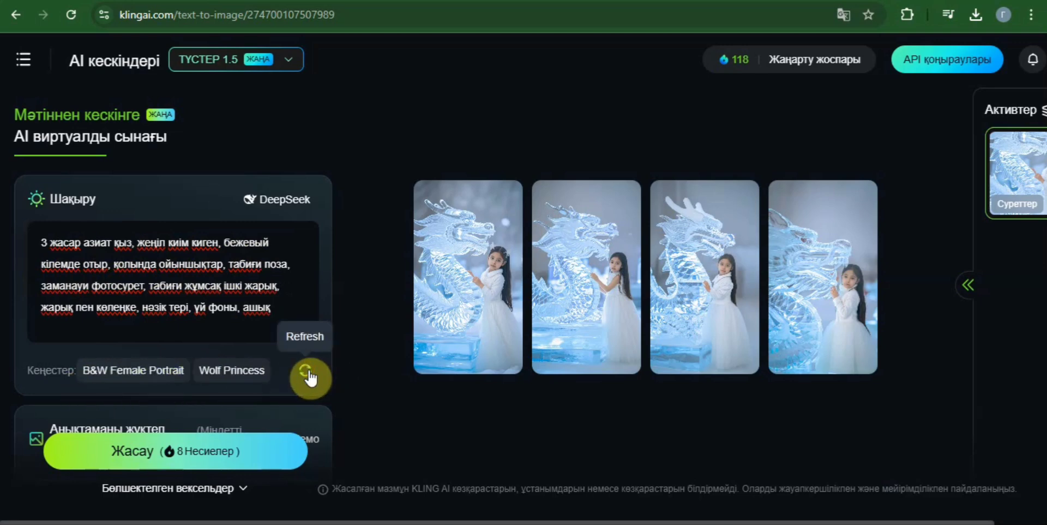
click(251, 376)
click(107, 268)
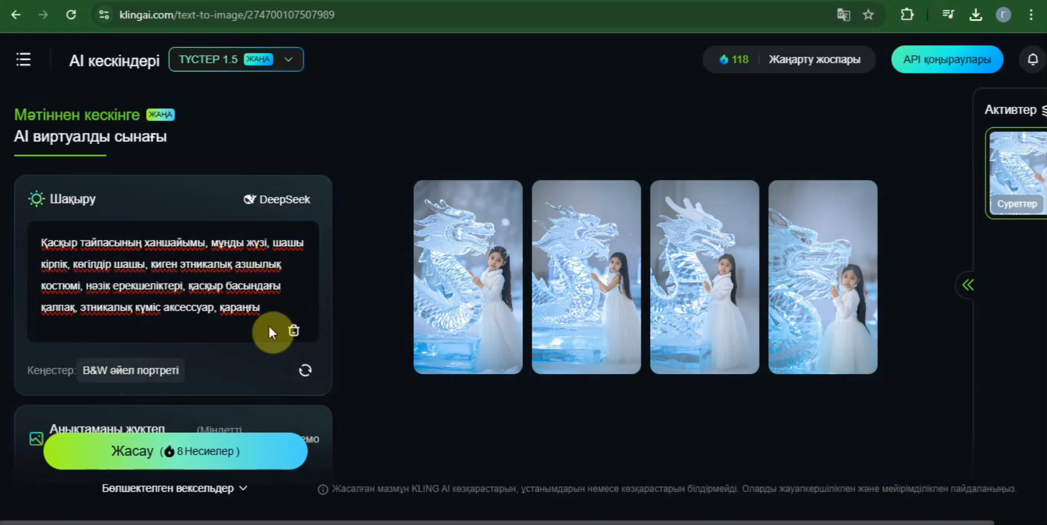
click(315, 367)
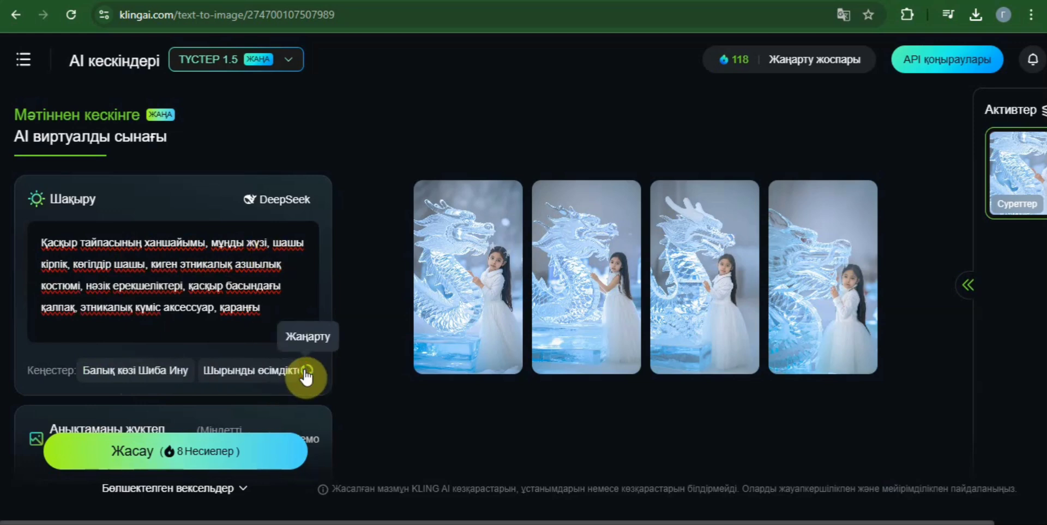
click(264, 370)
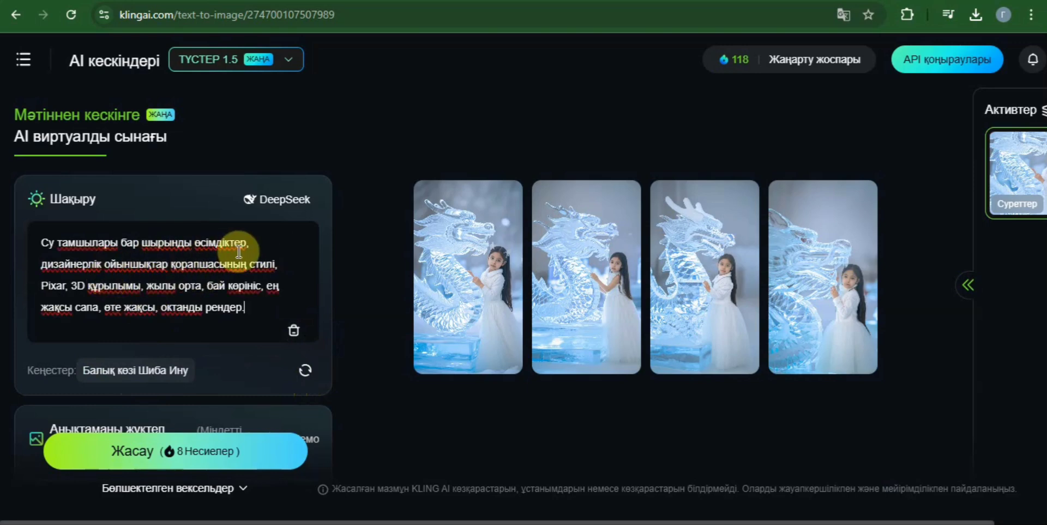
Step: Refresh the prompt hints and fill the prompt with the suggested "Жауынгерлік батыр" swordsman portrait description
click(306, 373)
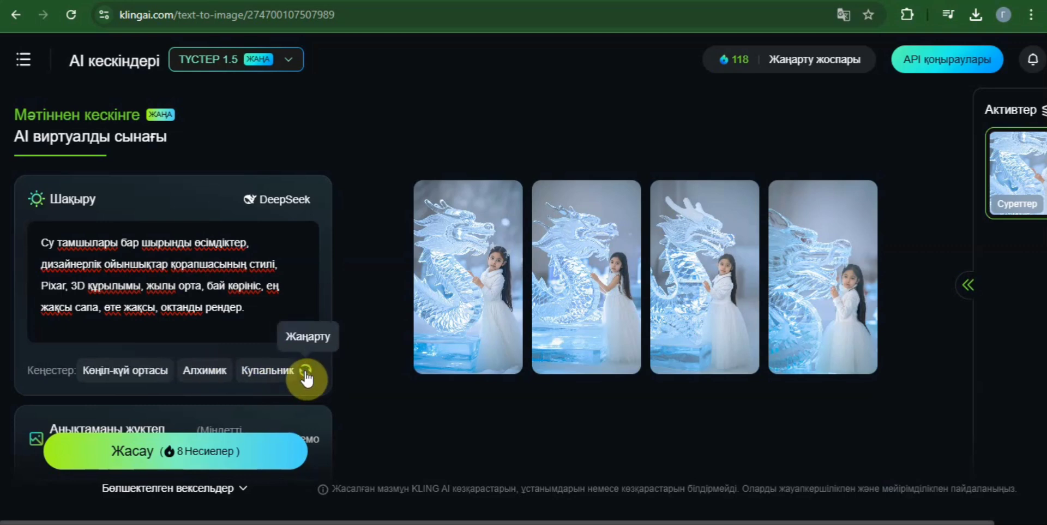
click(306, 373)
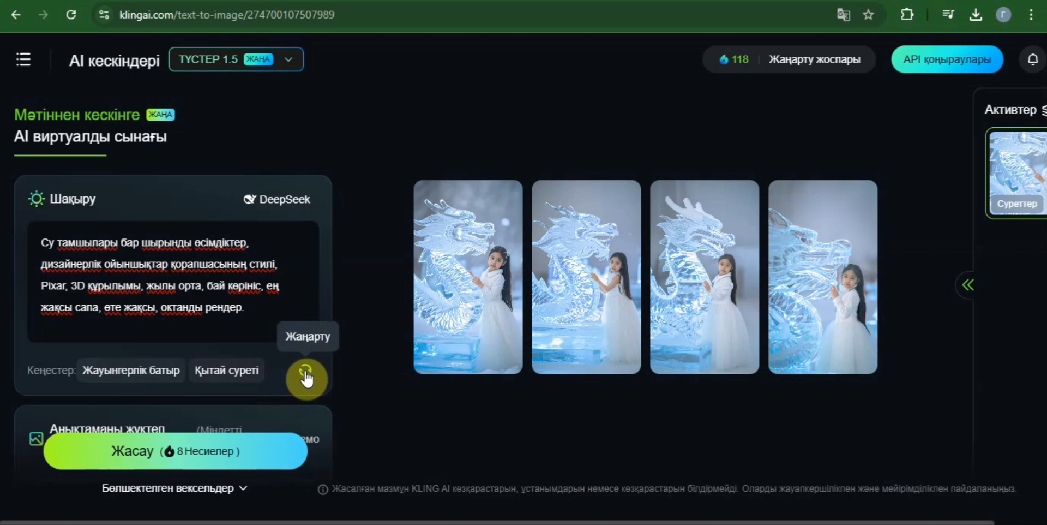
click(141, 375)
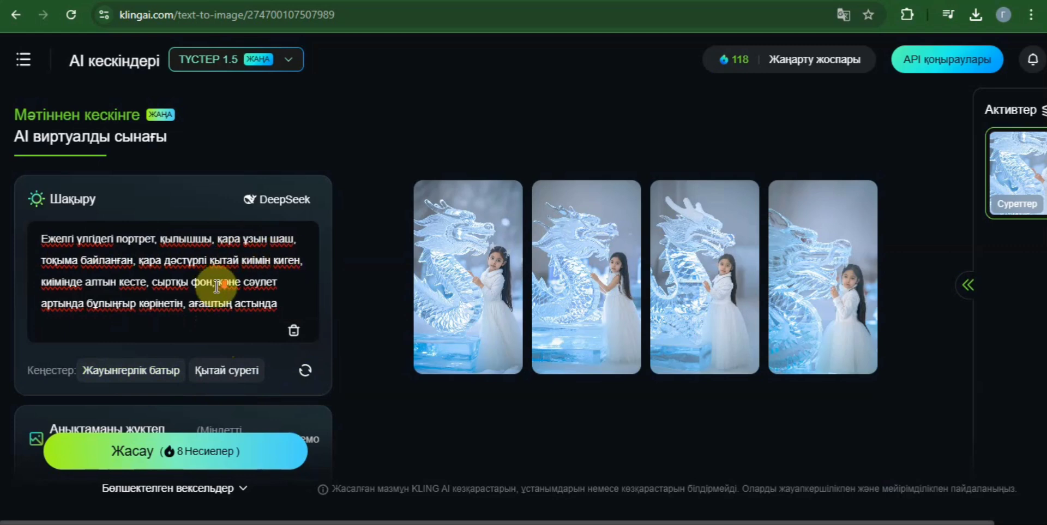
text(тұрған, күз көрінісі, үстінде сары жапырақтар, бетінде жарық пен көлеңке, кеудеде айқасқан қолдар.)
Step: Remove the girl's reference image from the reference upload section
scroll(185, 391, down, 3)
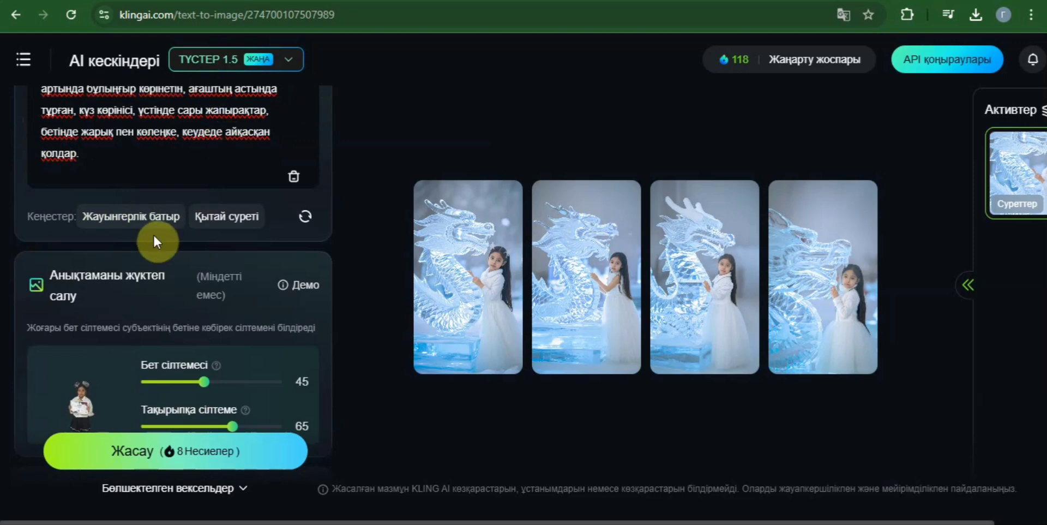
scroll(156, 322, down, 2)
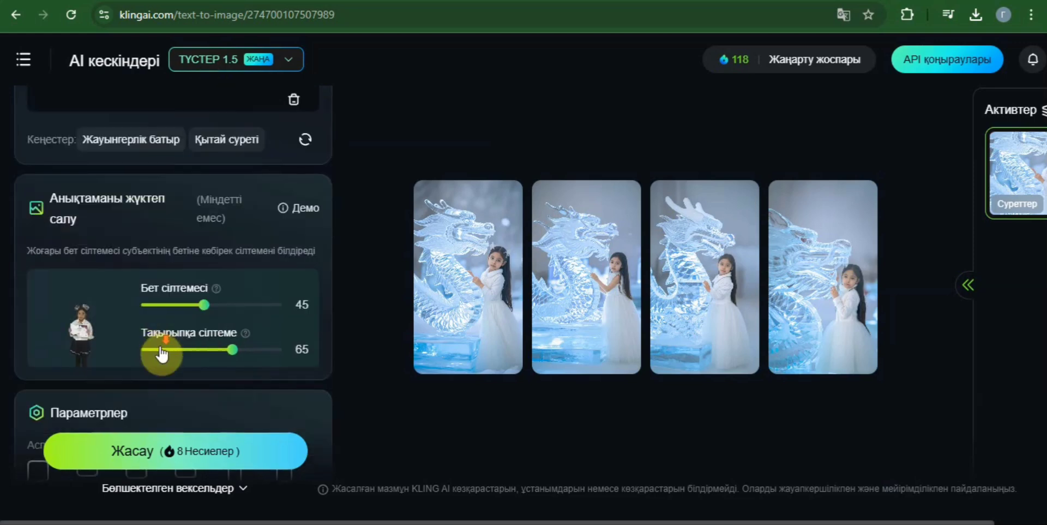
mouse_move(112, 292)
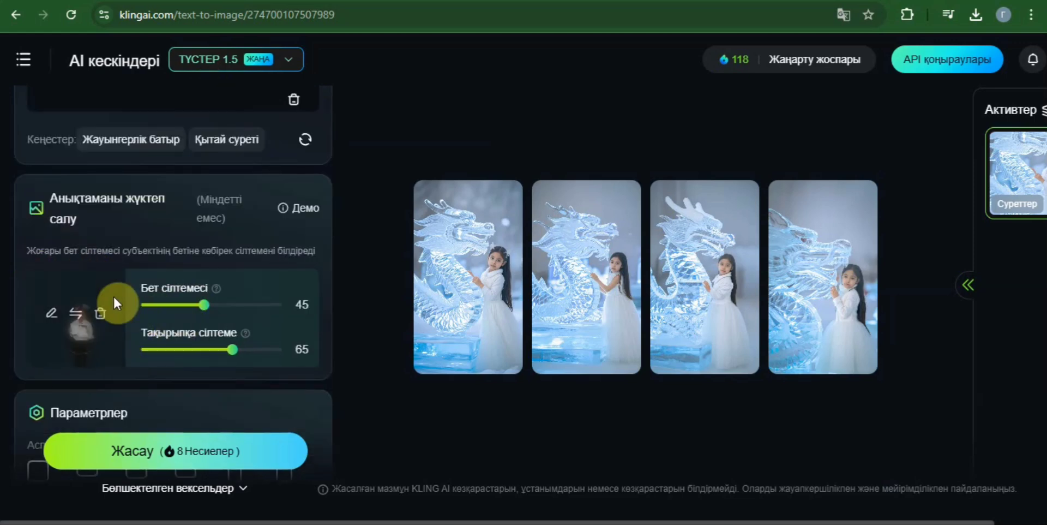
click(101, 318)
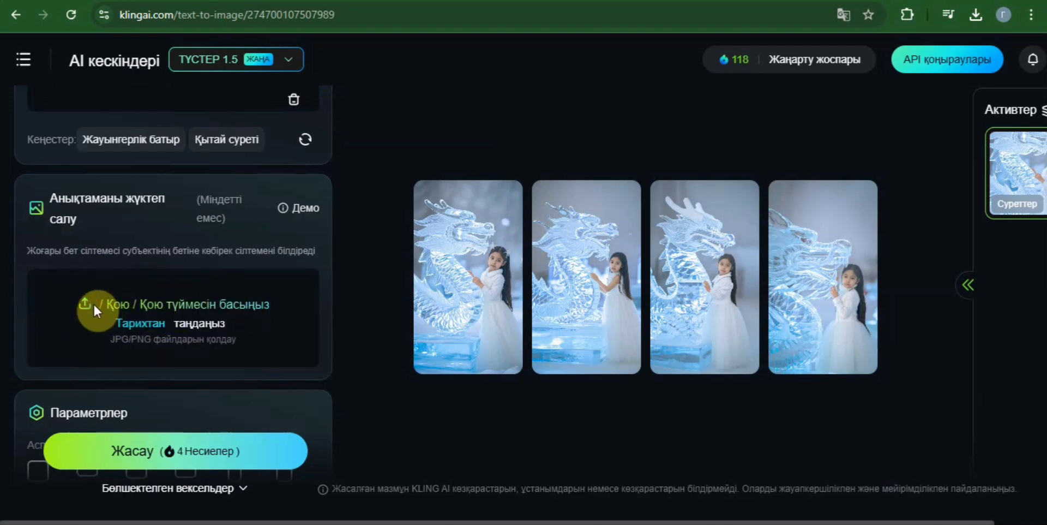
click(201, 332)
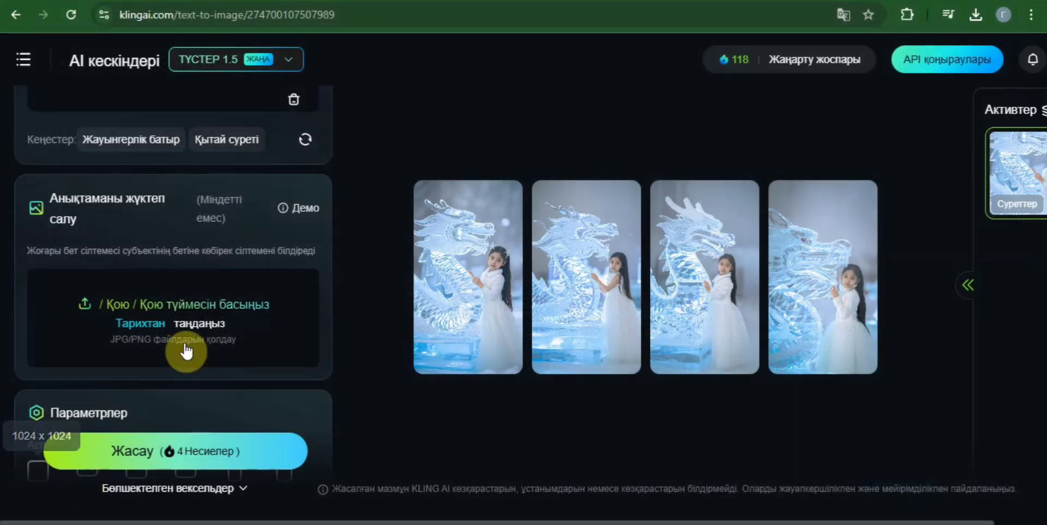
Step: Set the aspect ratio of the generated images to 3:2
scroll(182, 349, down, 3)
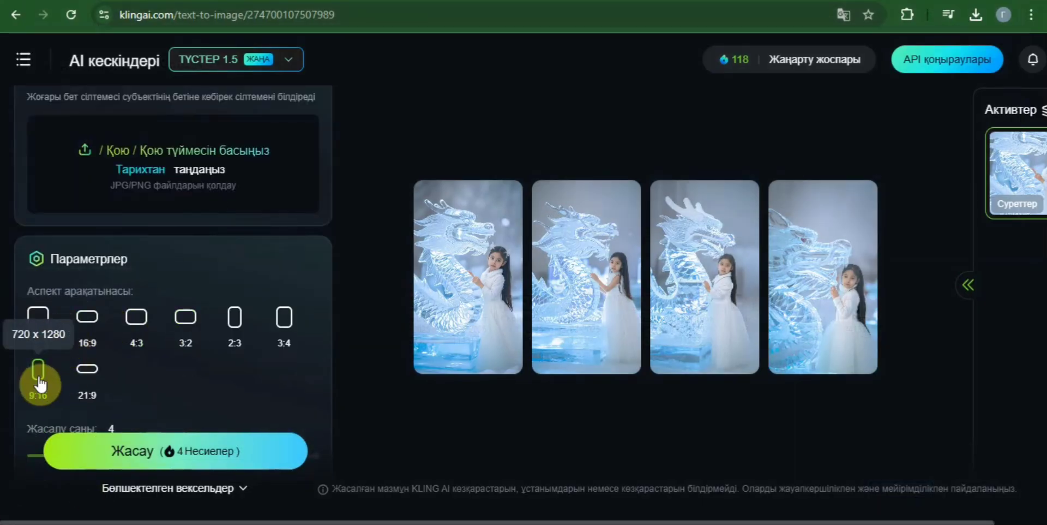
click(152, 323)
click(183, 320)
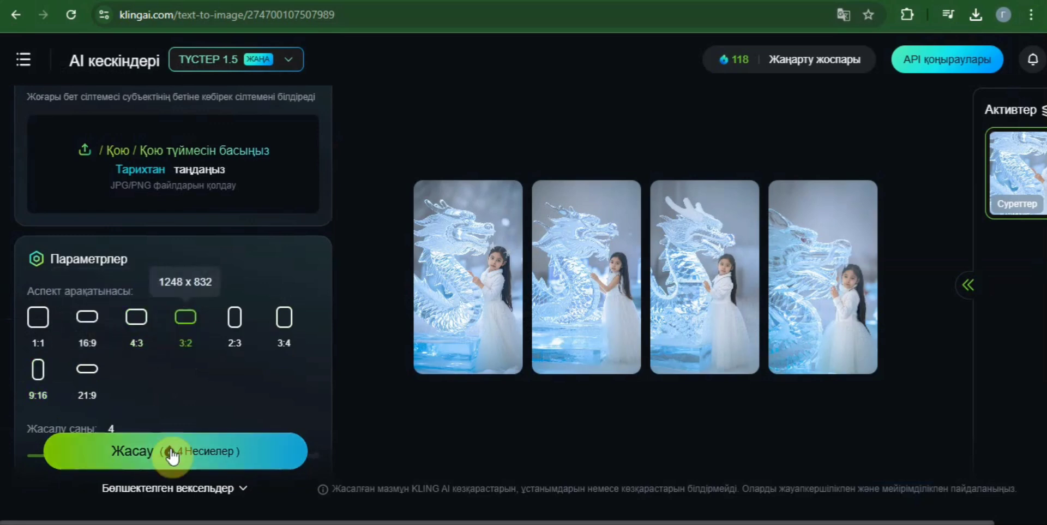
click(130, 454)
click(997, 189)
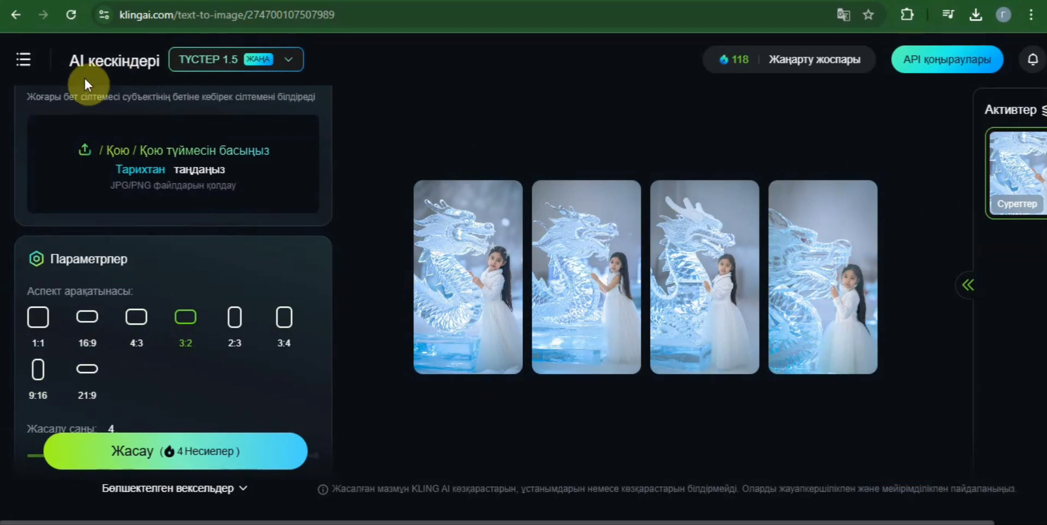
Step: Return to the dashboard and open the AI video generator (AI бейнелері)
click(23, 60)
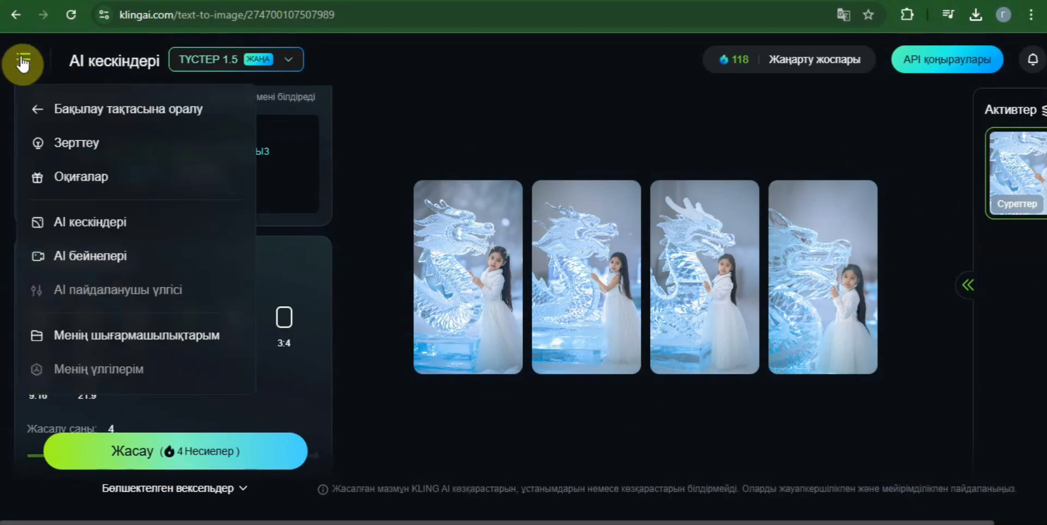
click(42, 112)
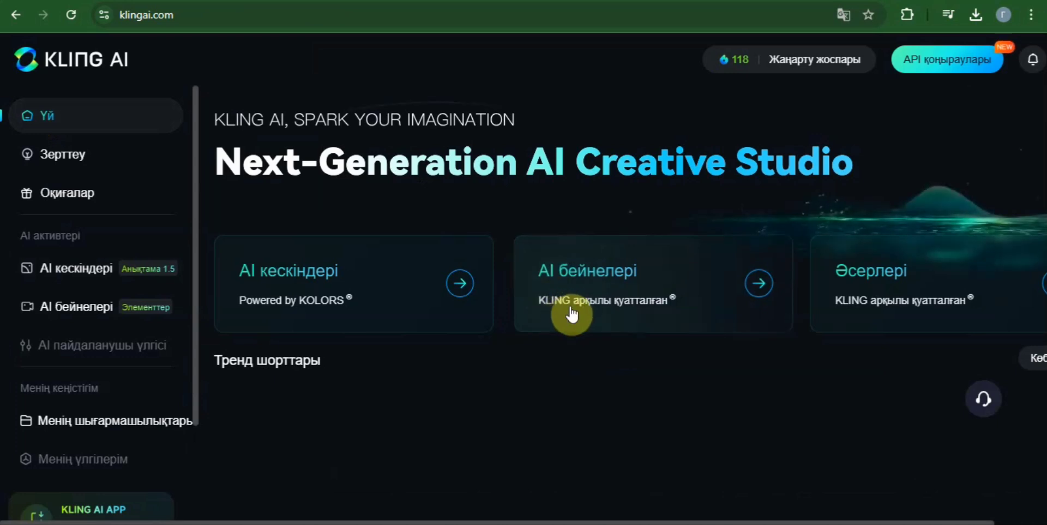
click(756, 284)
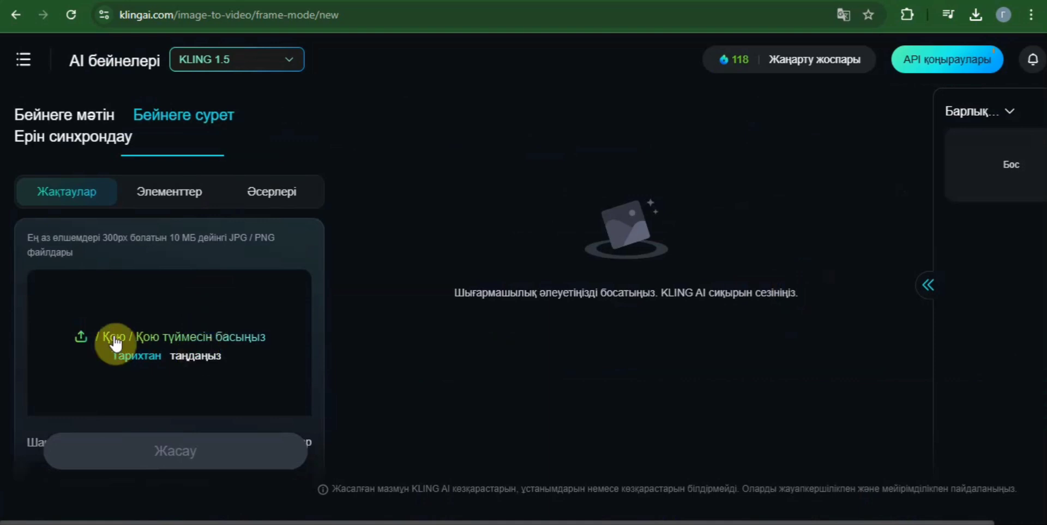
Step: Look through the image-to-video settings and switch the video model to KLING 1.0 to enable the motion brush
scroll(87, 347, down, 2)
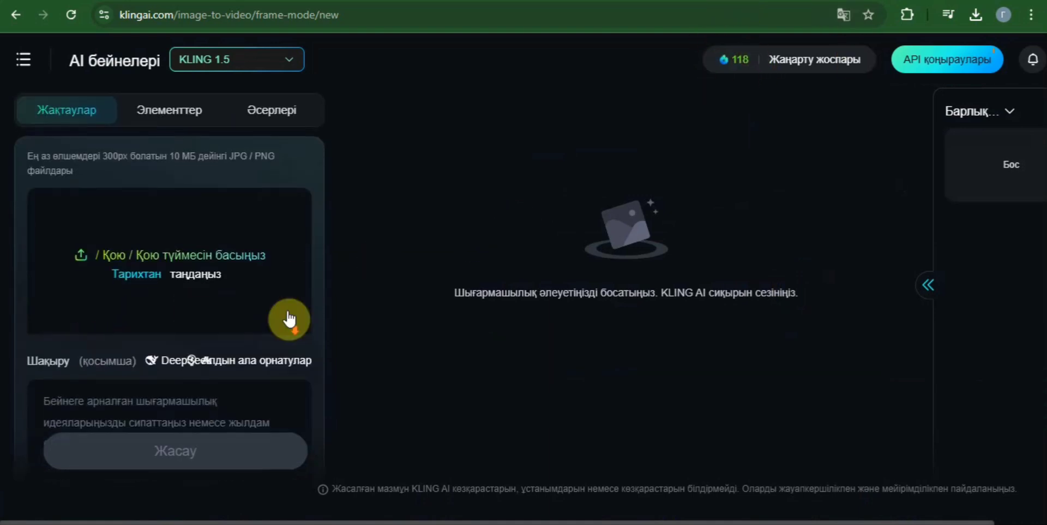
scroll(164, 349, down, 2)
scroll(122, 341, down, 4)
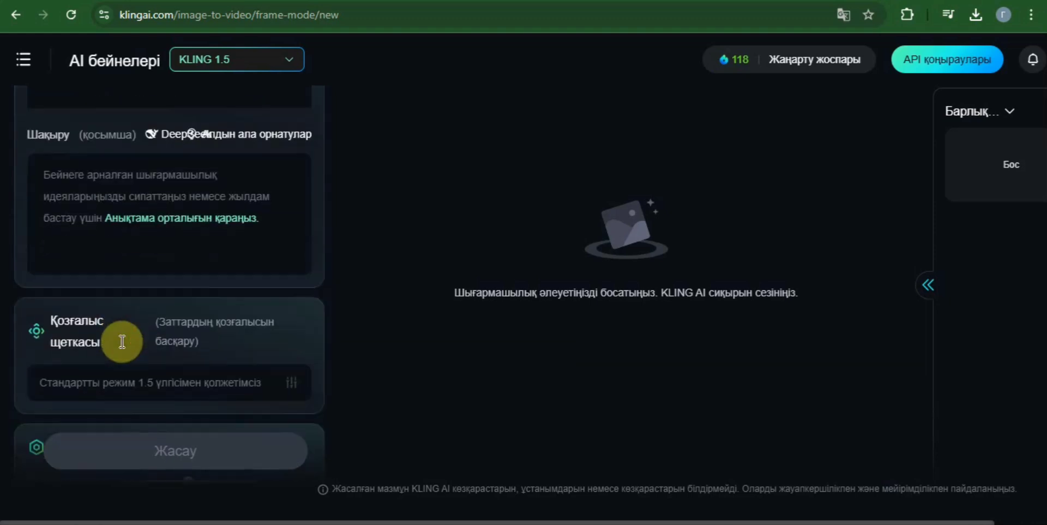
scroll(116, 350, down, 4)
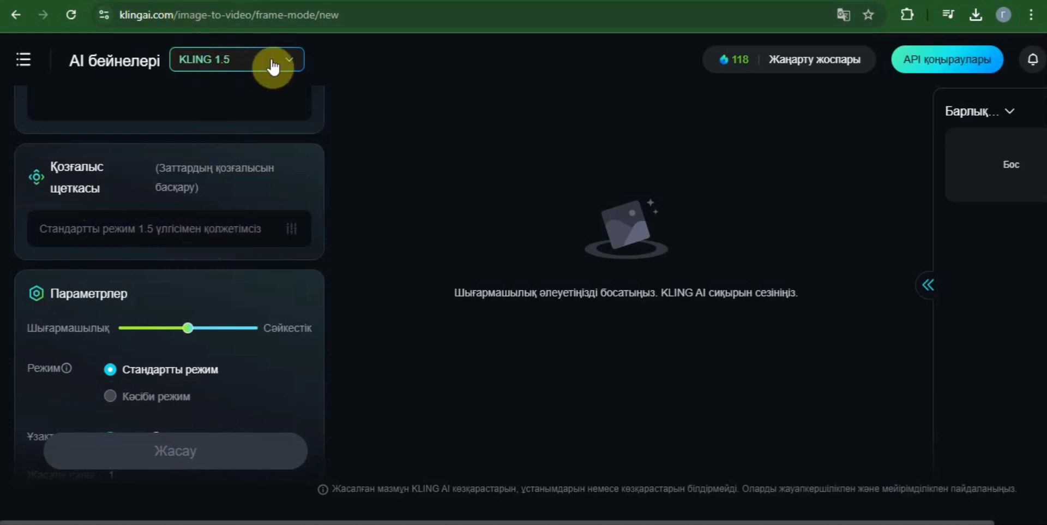
click(291, 64)
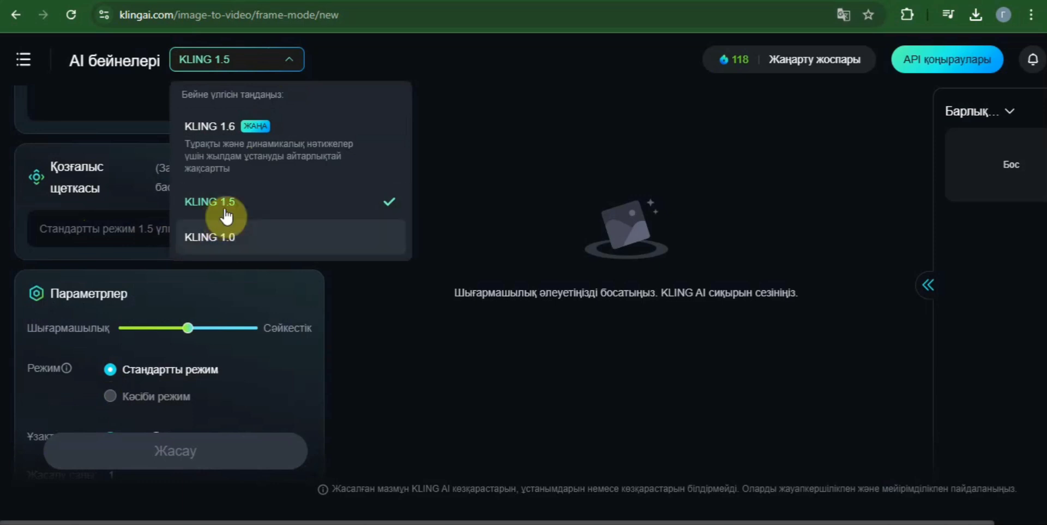
click(224, 243)
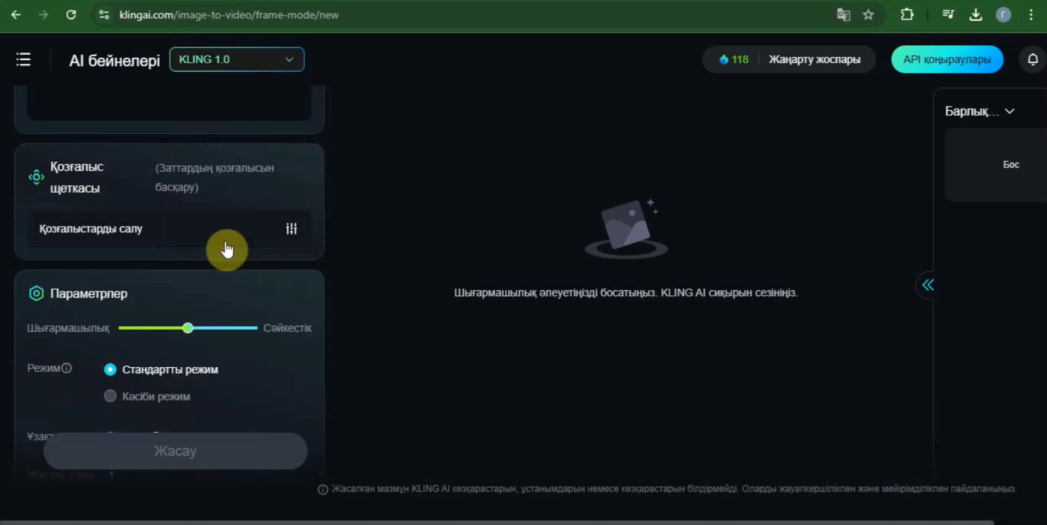
scroll(234, 251, up, 1)
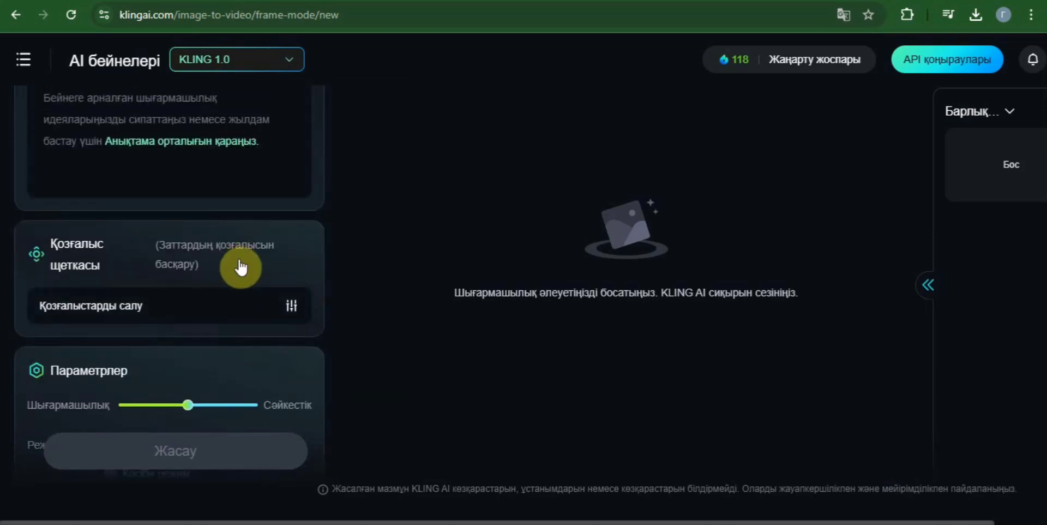
Step: Open the motion brush (Қозғалыс щеткасы), go through its introductory tips, view its area and track settings, and close it
click(291, 305)
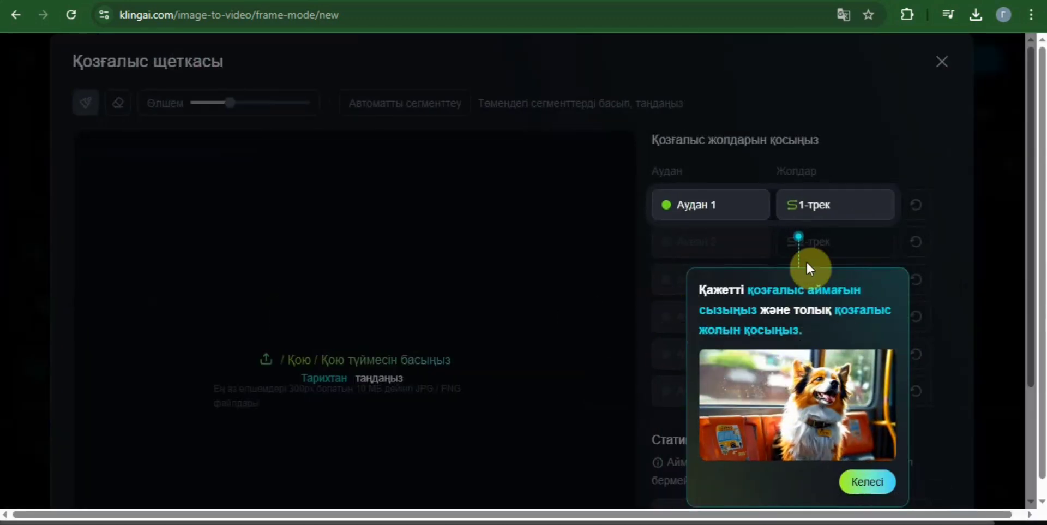
click(869, 481)
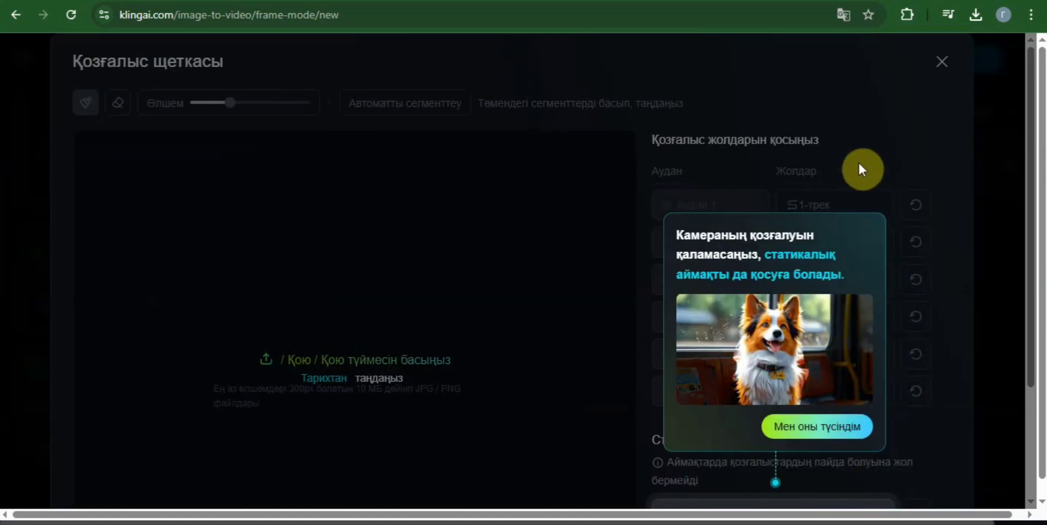
click(528, 448)
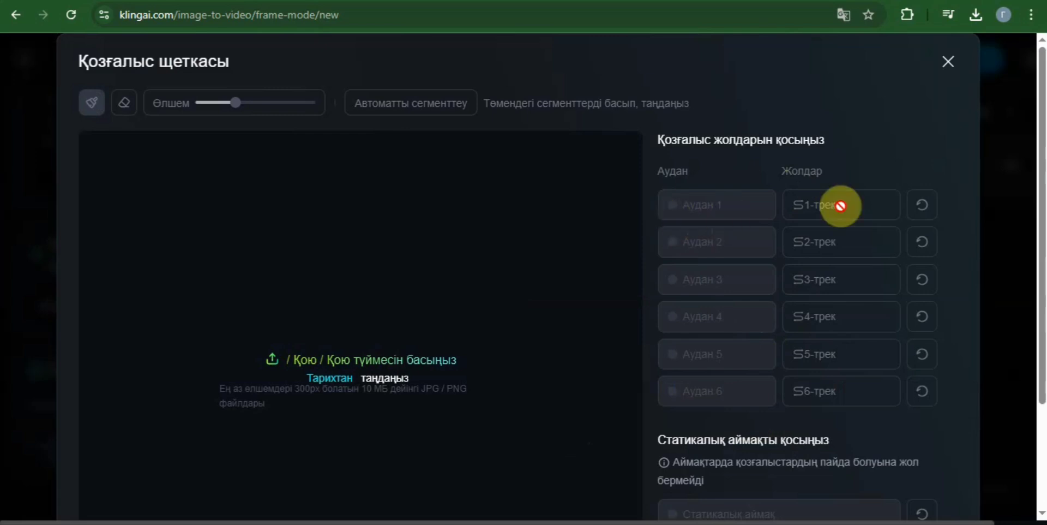
click(948, 73)
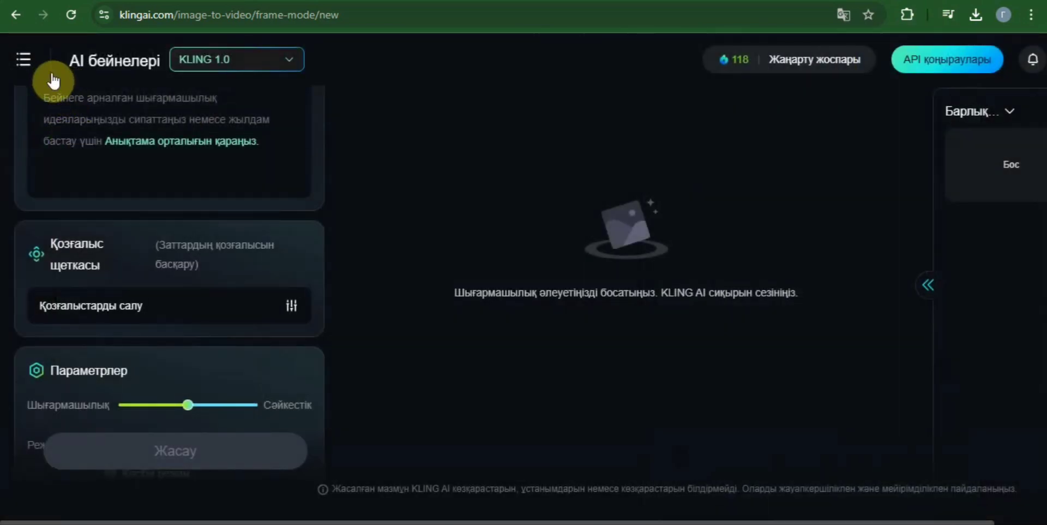
Step: Return to the dashboard and open the video effects generator (Әсерлері)
click(23, 58)
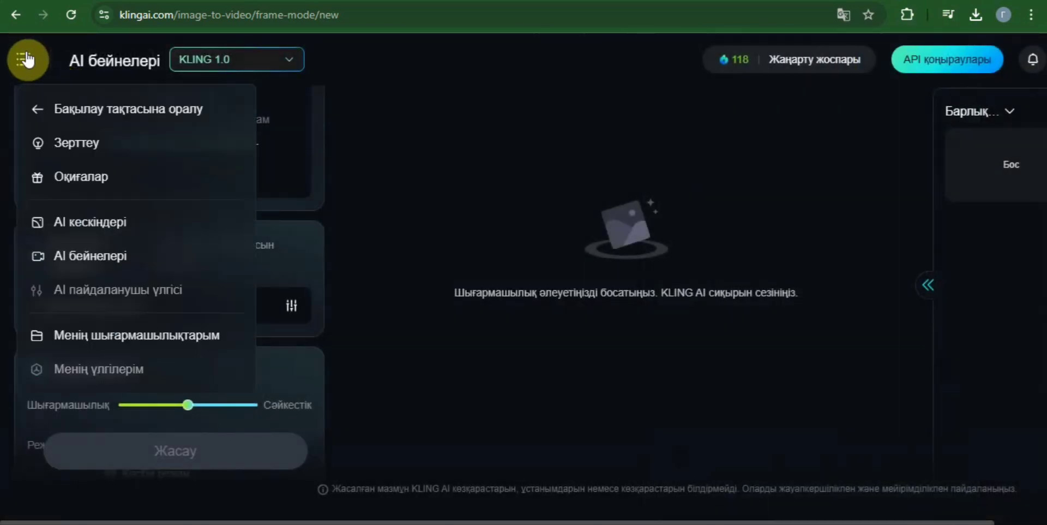
click(40, 113)
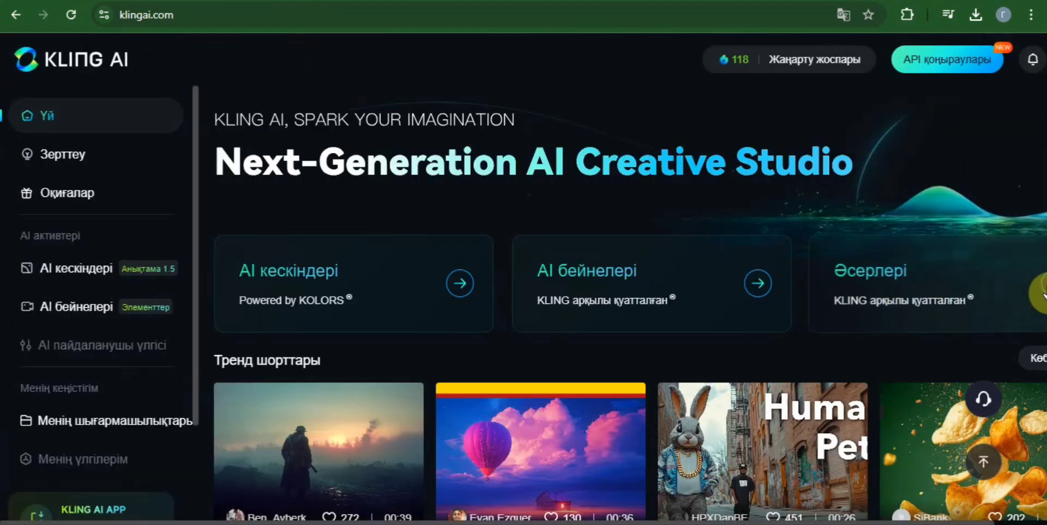
click(1042, 297)
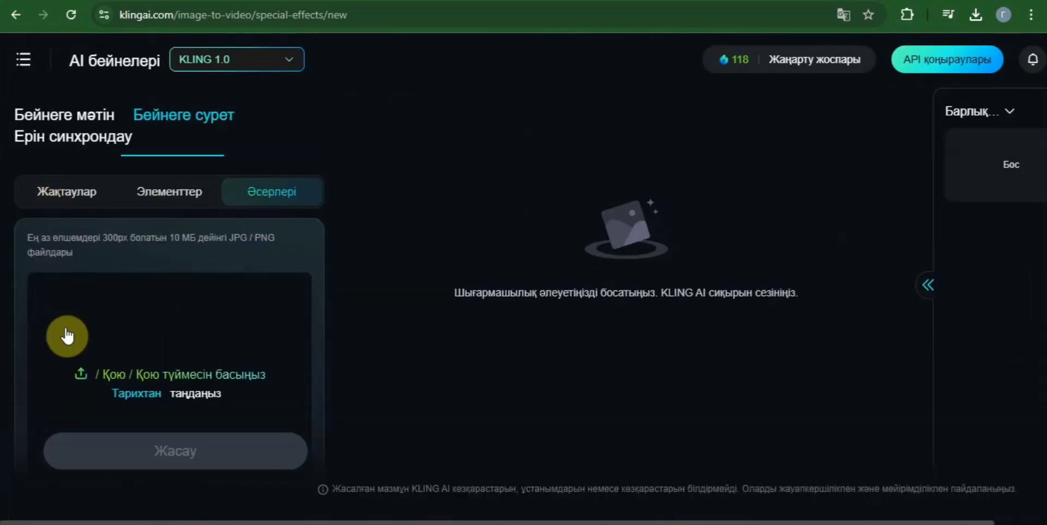
Step: Preview the FuzzyFuzzy, МочиМочи and BoomBoom effects and select МочиМочи for the video
scroll(150, 355, down, 2)
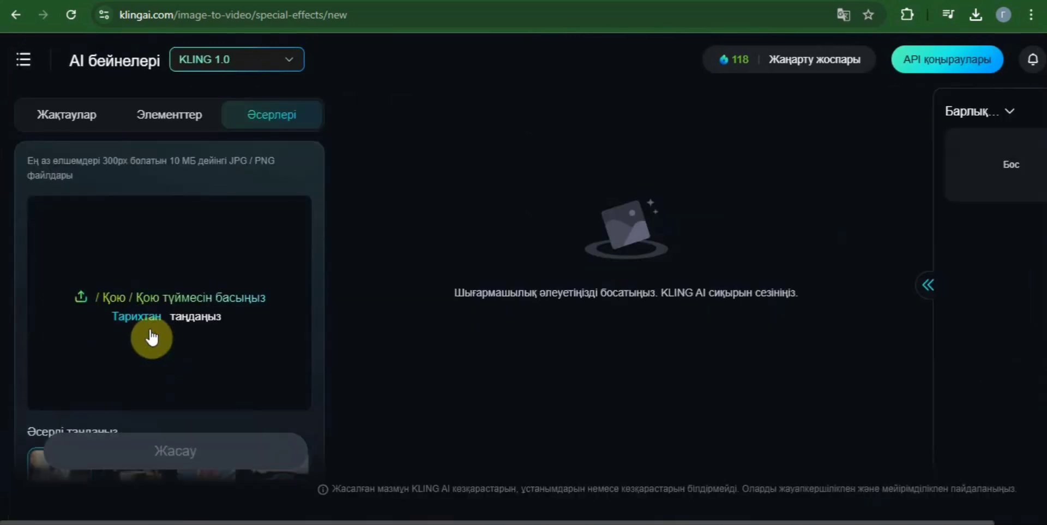
scroll(104, 316, down, 2)
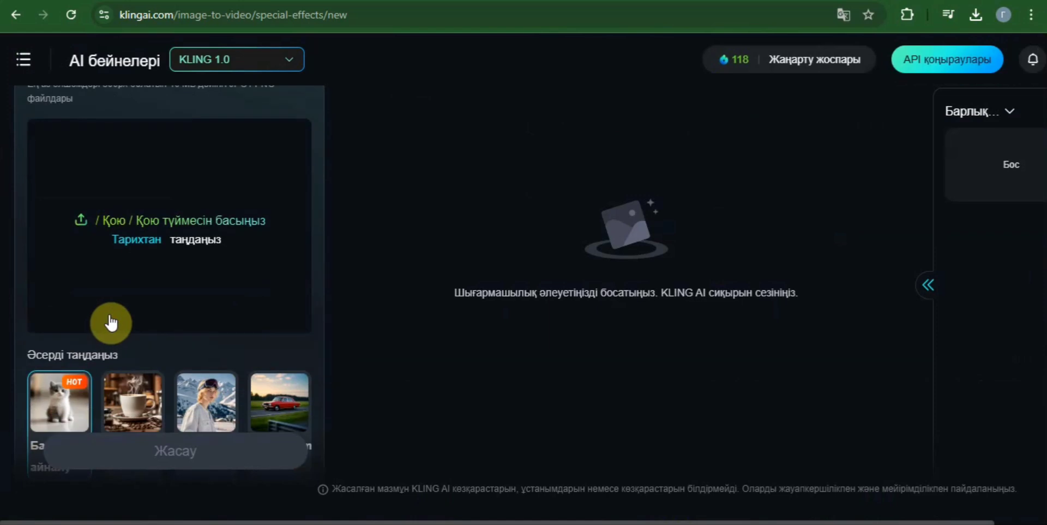
scroll(100, 302, down, 2)
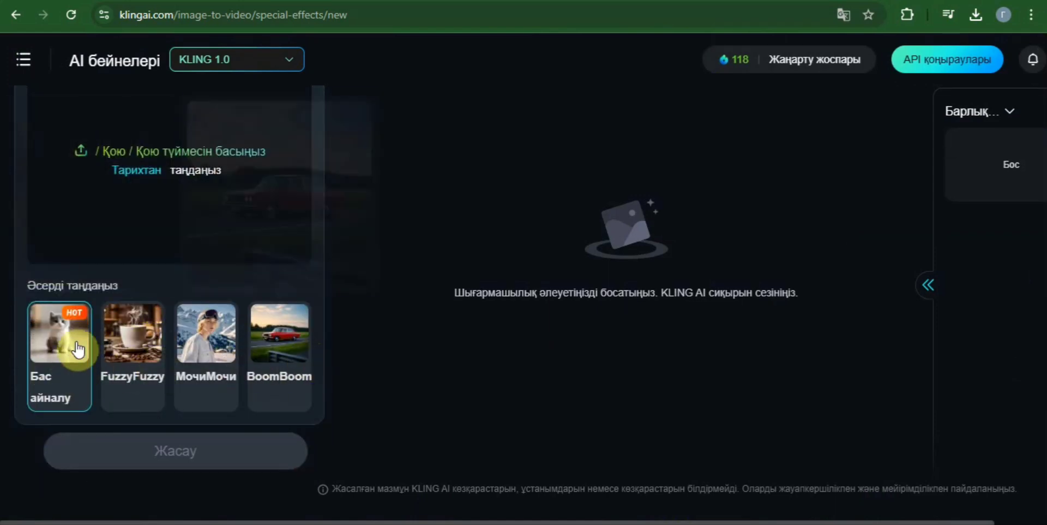
click(116, 344)
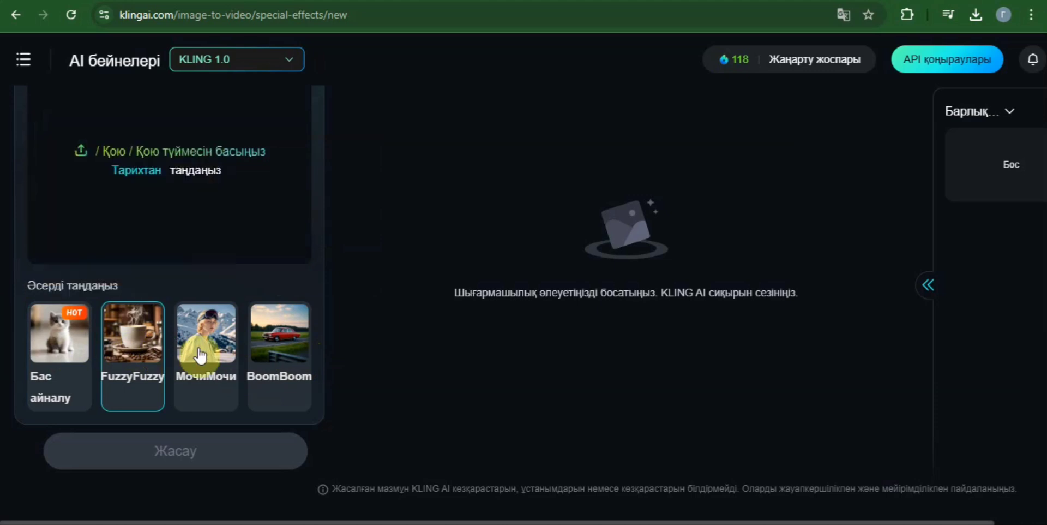
mouse_move(201, 355)
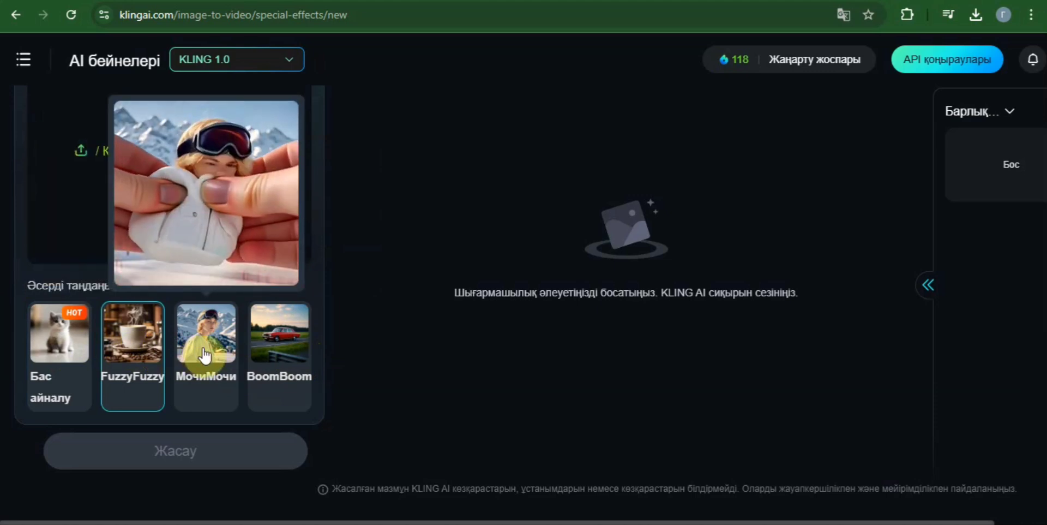
click(206, 354)
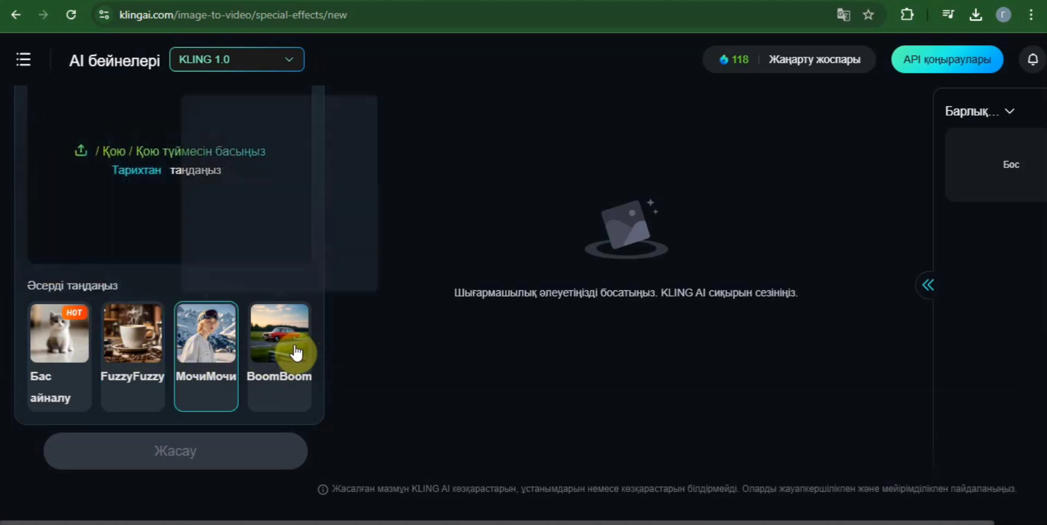
click(266, 354)
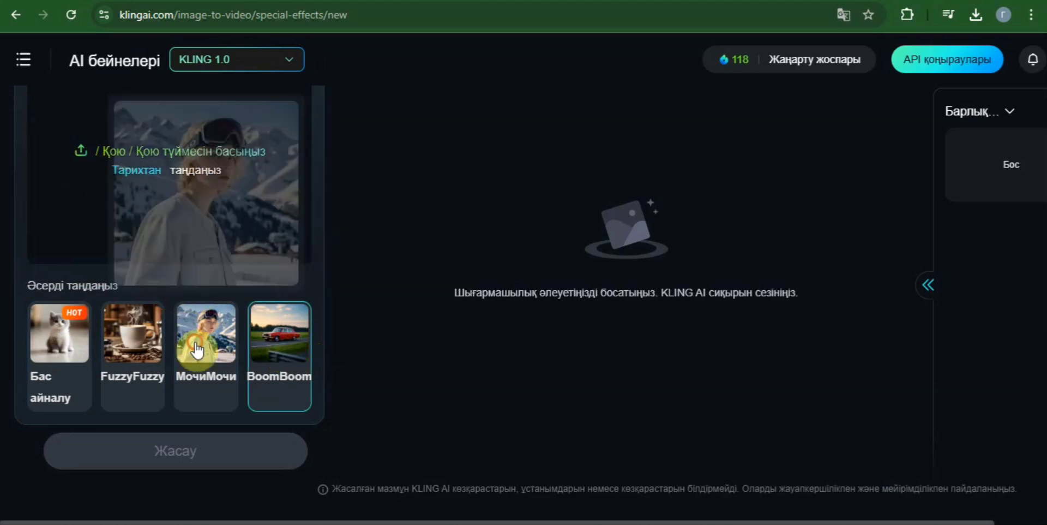
click(186, 311)
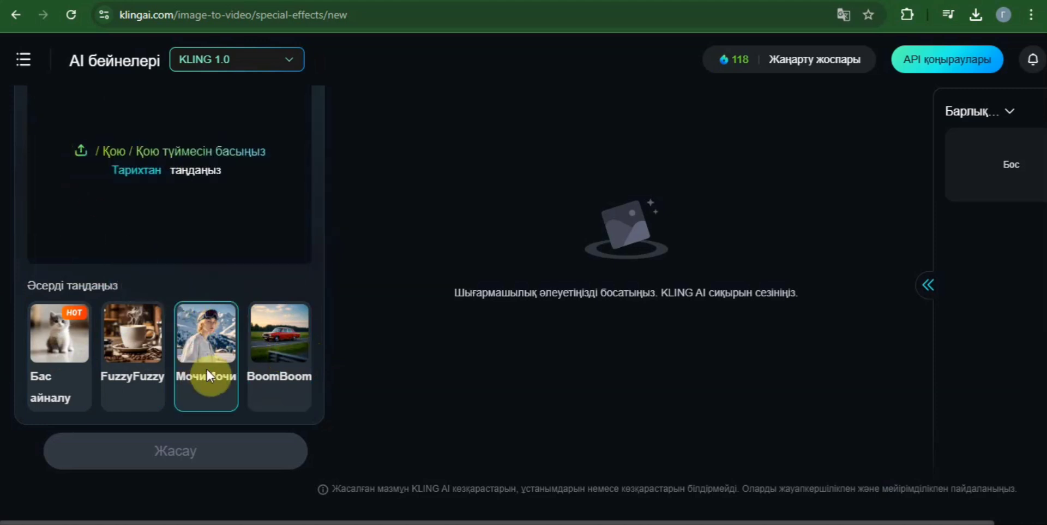
Step: Upload the photo "WhatsApp Image 2025-02-16 at 11.04.11" from the Downloads folder as the effect's source image
click(35, 173)
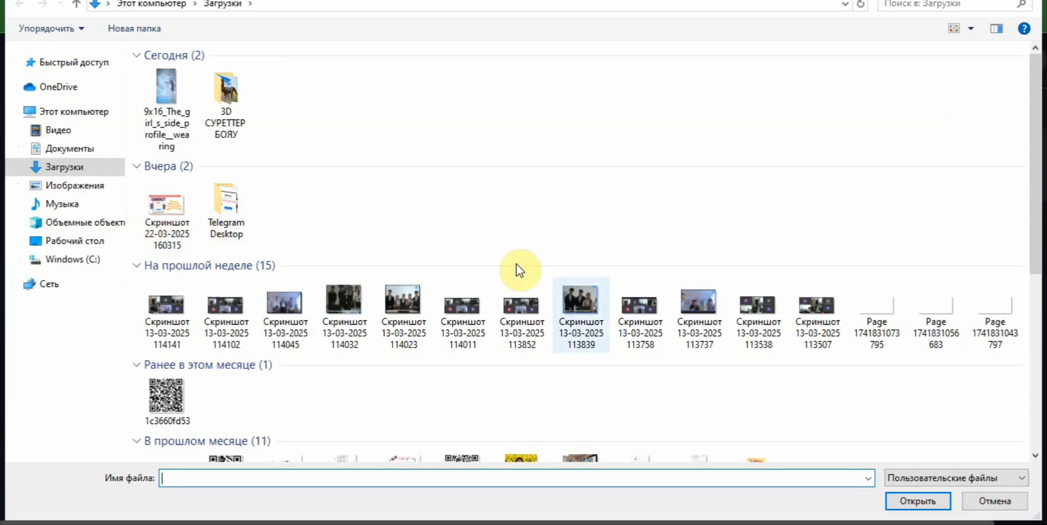
scroll(517, 266, down, 6)
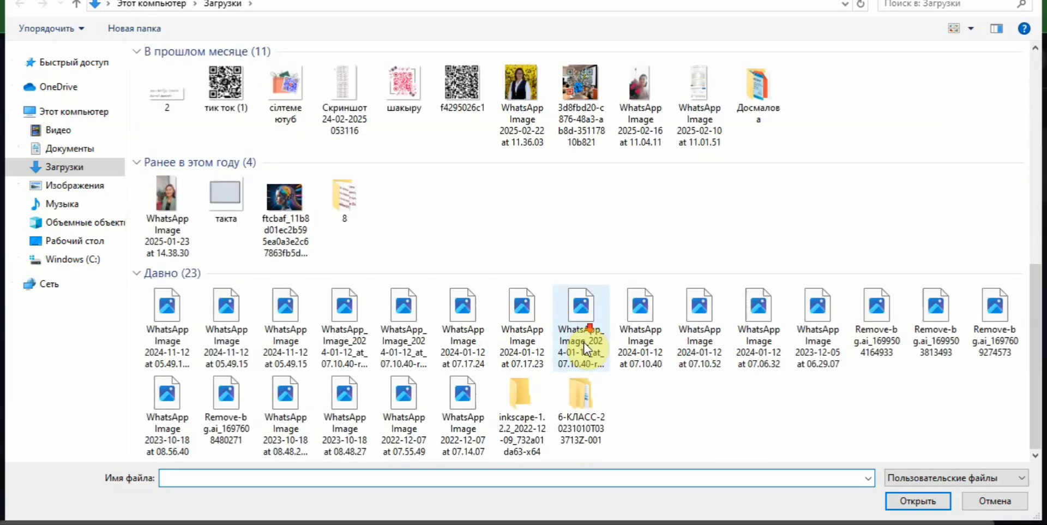
click(639, 85)
click(910, 501)
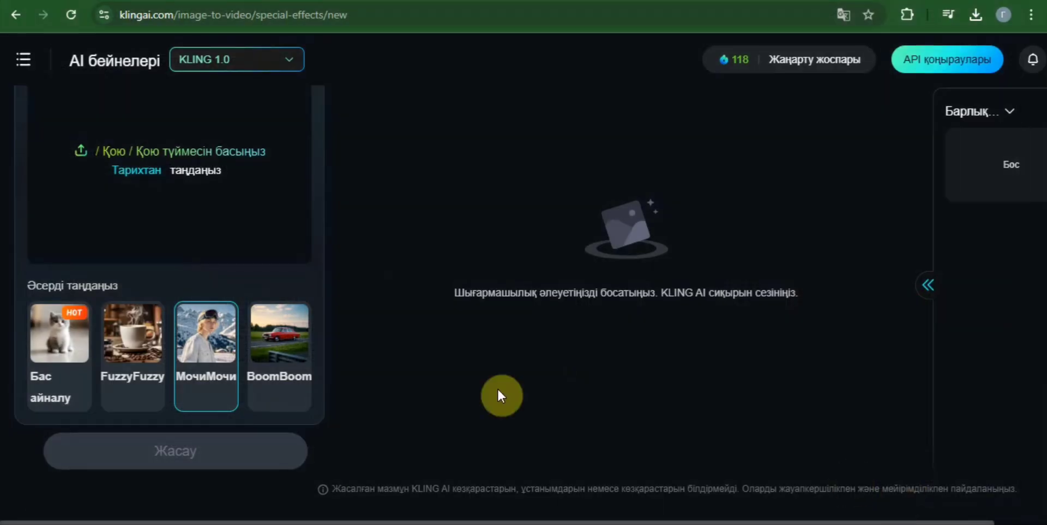
mouse_move(236, 371)
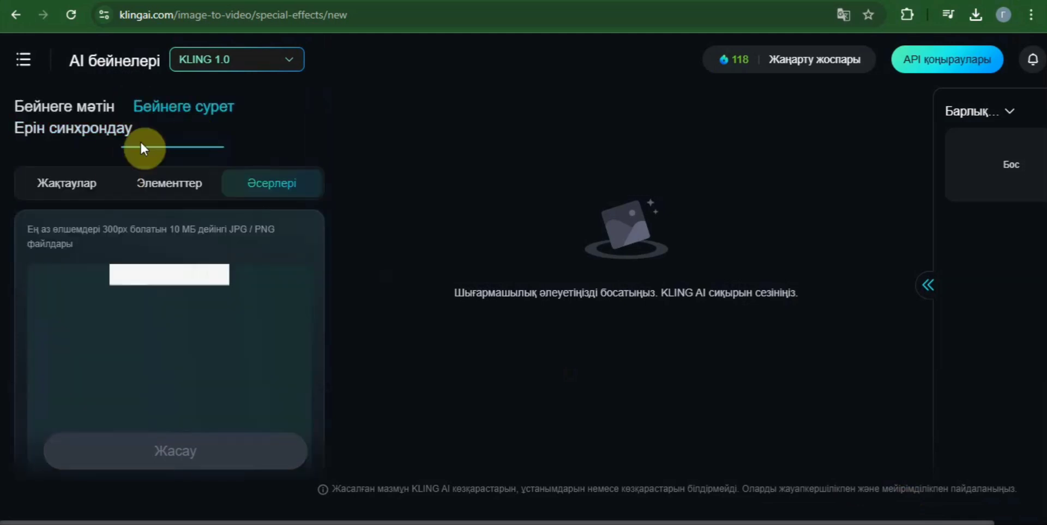
Step: Switch the video model to KLING 1.6 and generate the МочиМочи effect video from the uploaded photo
scroll(189, 359, down, 5)
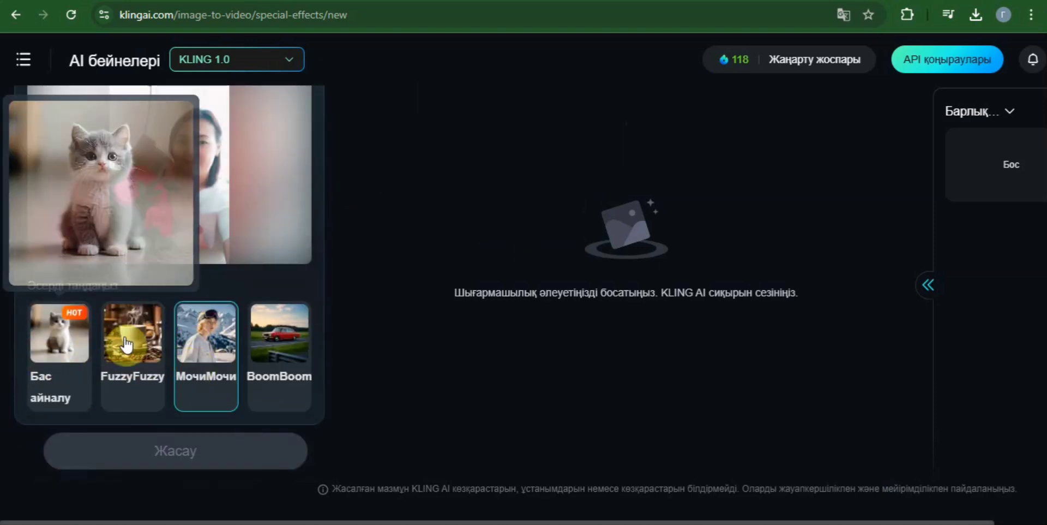
mouse_move(208, 345)
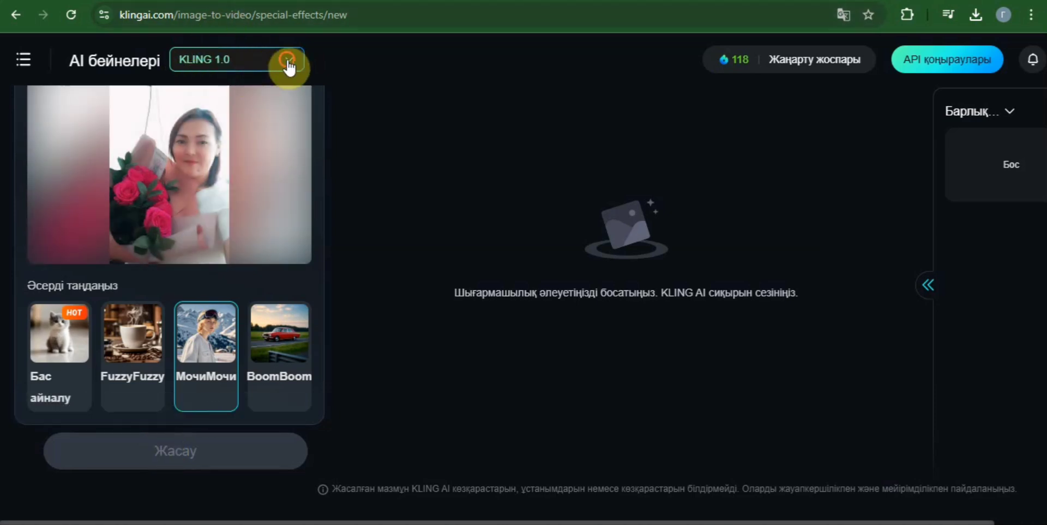
click(287, 61)
click(232, 141)
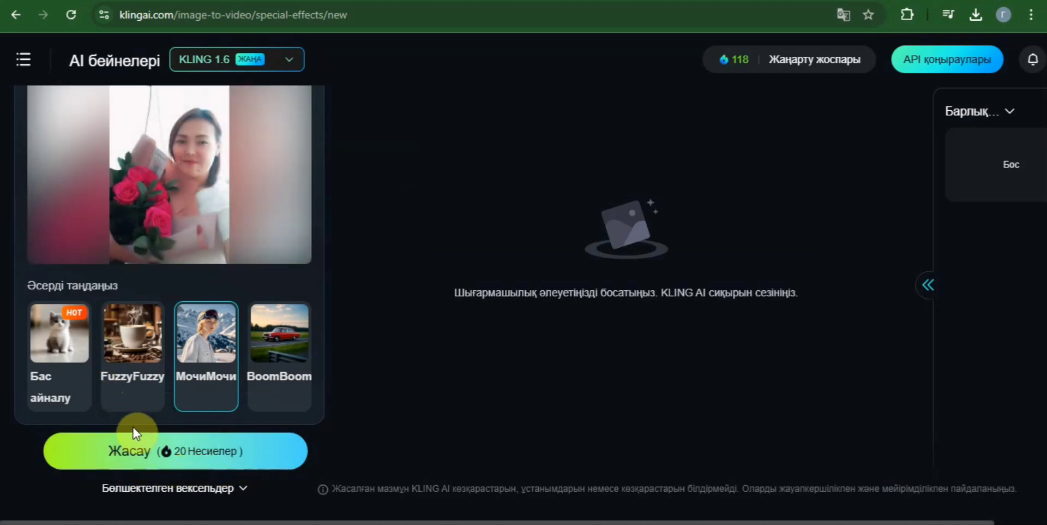
click(121, 448)
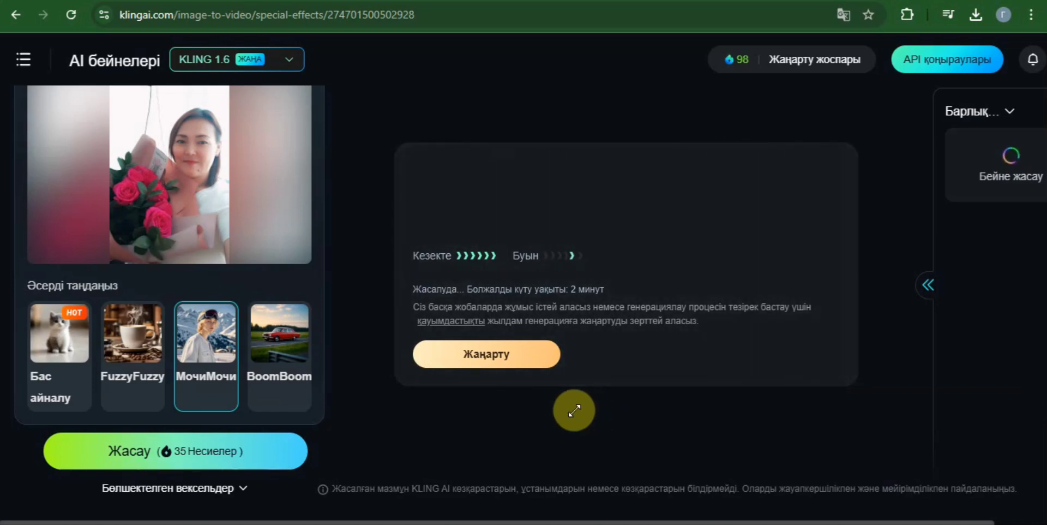
Step: Review the generated video and its lip-sync, extension and download options, and open the site's navigation menu
mouse_move(243, 491)
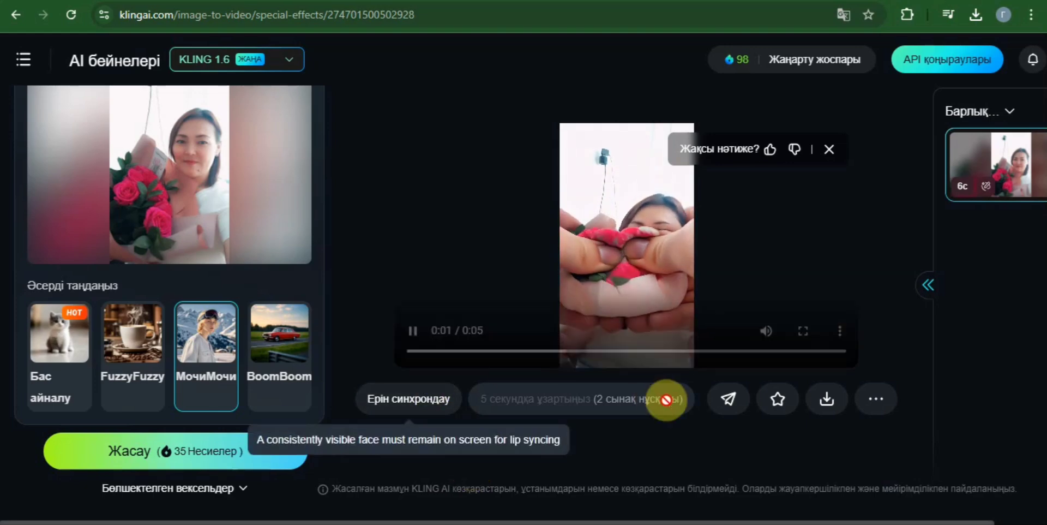
mouse_move(830, 403)
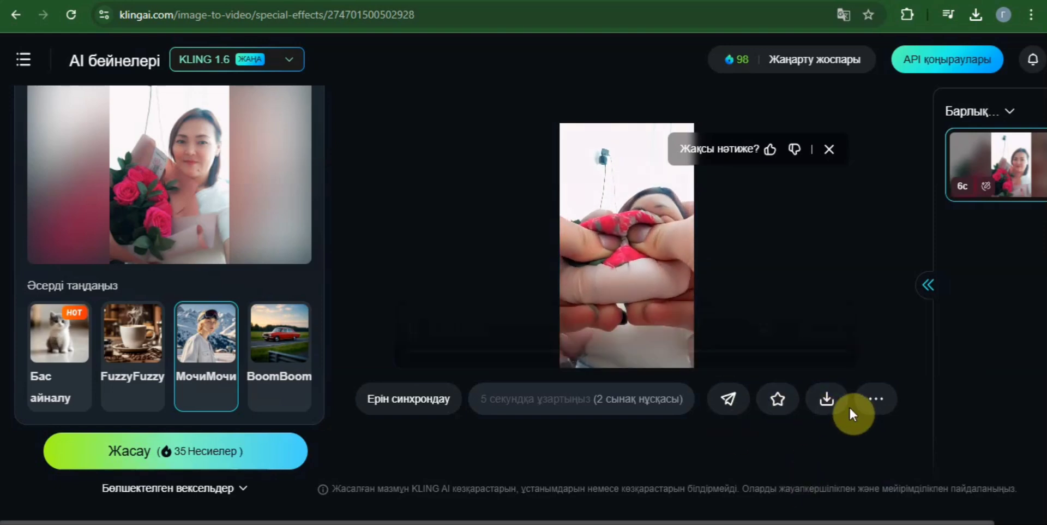
click(875, 402)
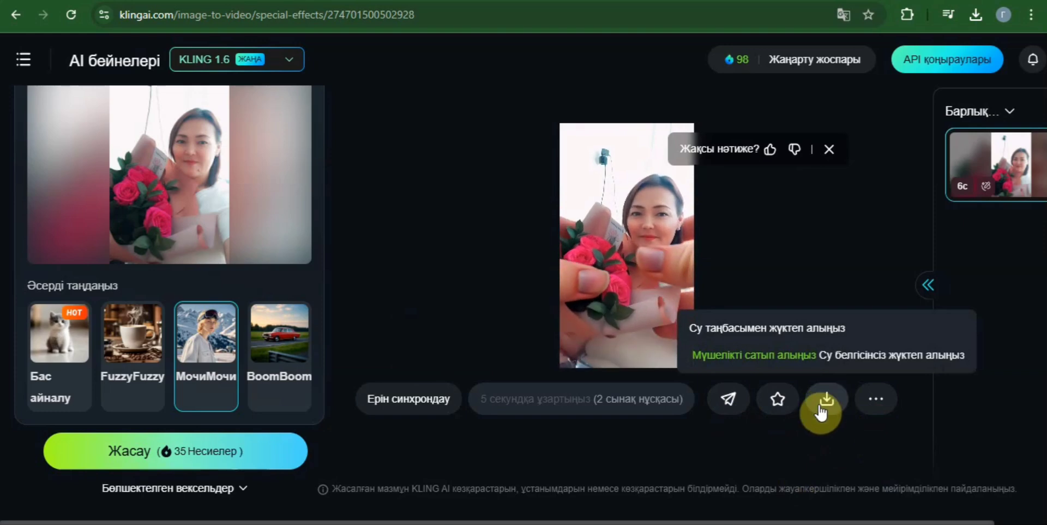
click(24, 59)
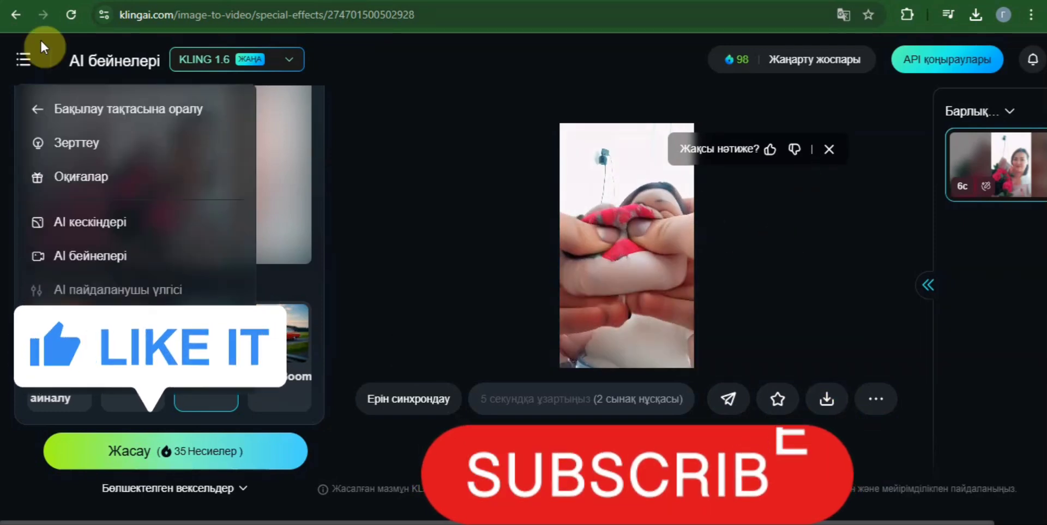